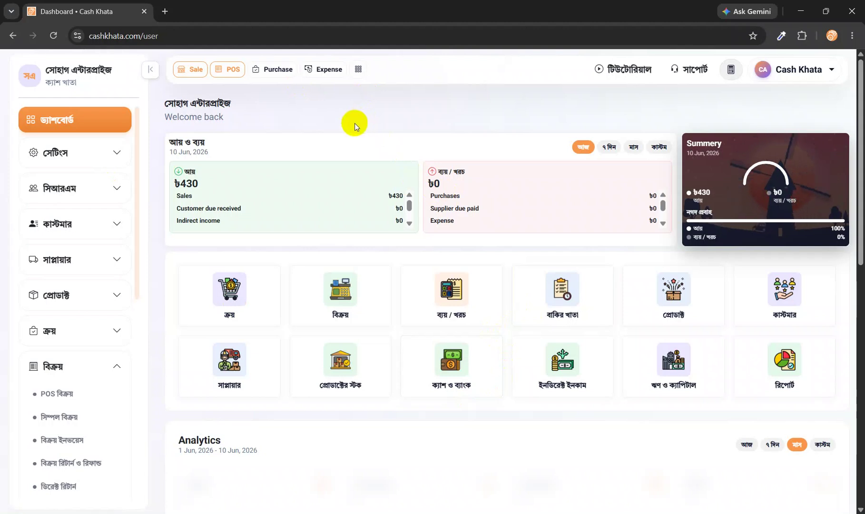
- Open the POS sale screen from the dashboard and view the available branch locations, keeping the current one
{"action": "scroll", "coordinate": [78, 288], "scroll_direction": "down", "scroll_amount": 1}
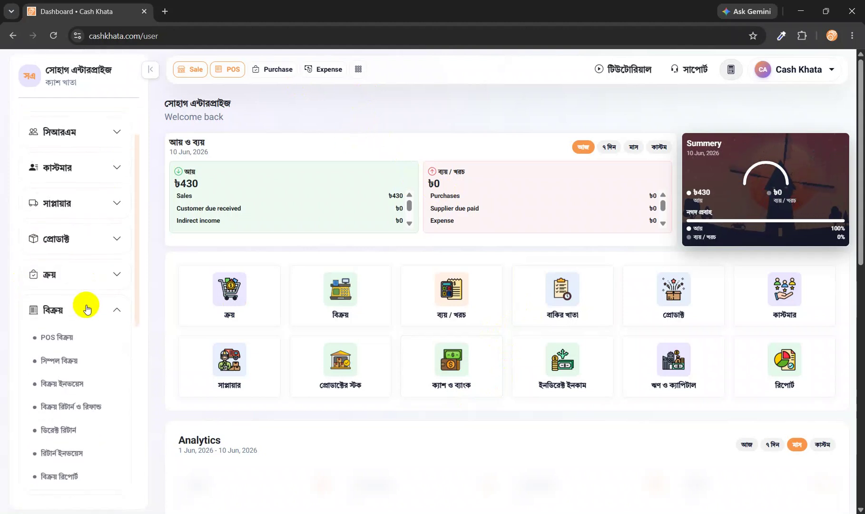
{"action": "left_click", "coordinate": [88, 310]}
{"action": "left_click", "coordinate": [88, 310]}
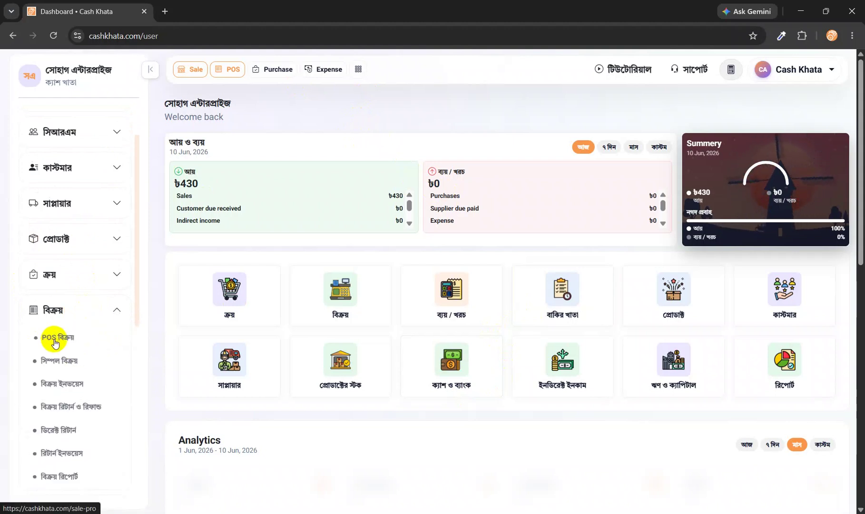
{"action": "left_click", "coordinate": [233, 71]}
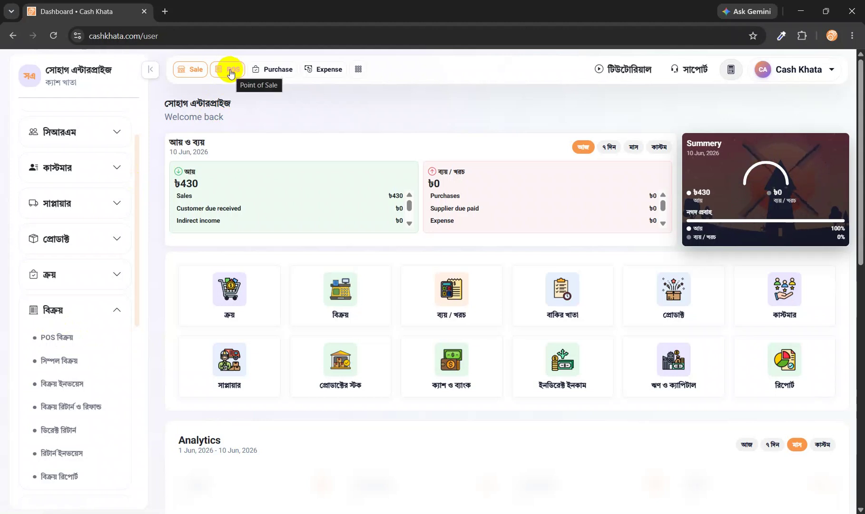
{"action": "left_click", "coordinate": [231, 74]}
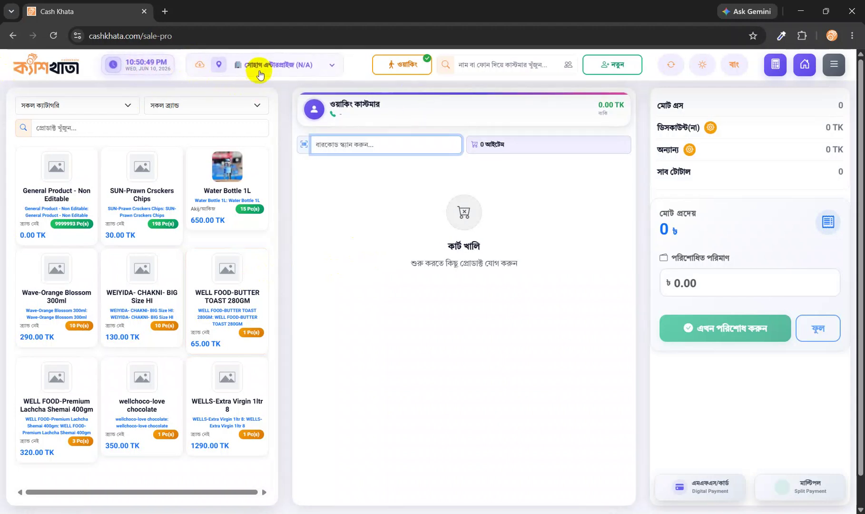
{"action": "left_click", "coordinate": [290, 70]}
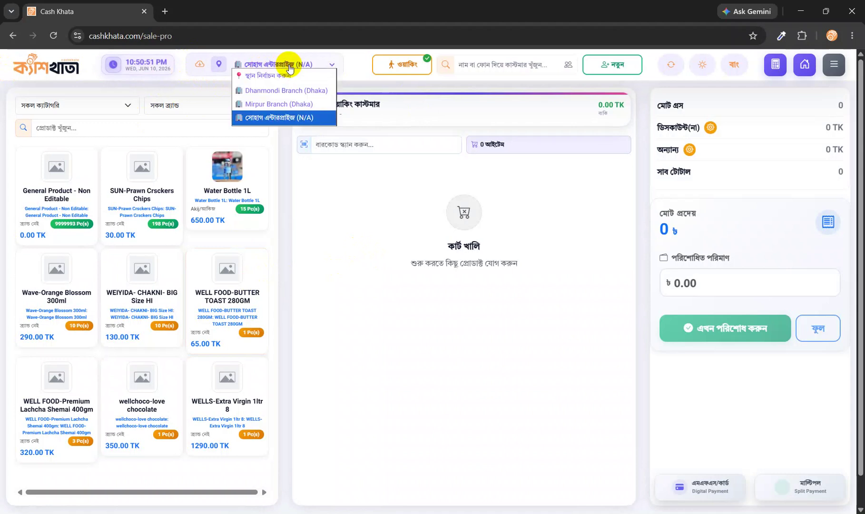
{"action": "left_click", "coordinate": [289, 66]}
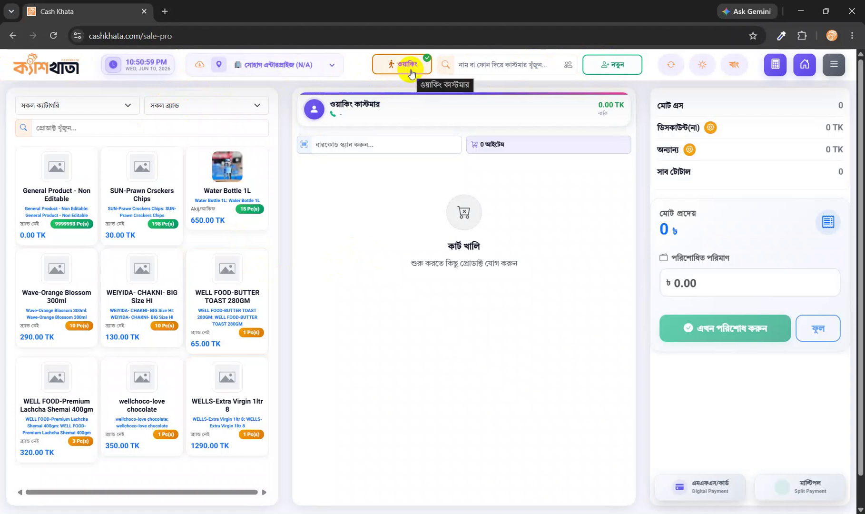
- Search the customers for "r", clear the search, and select the second customer from the full customer list
{"action": "left_click", "coordinate": [491, 64]}
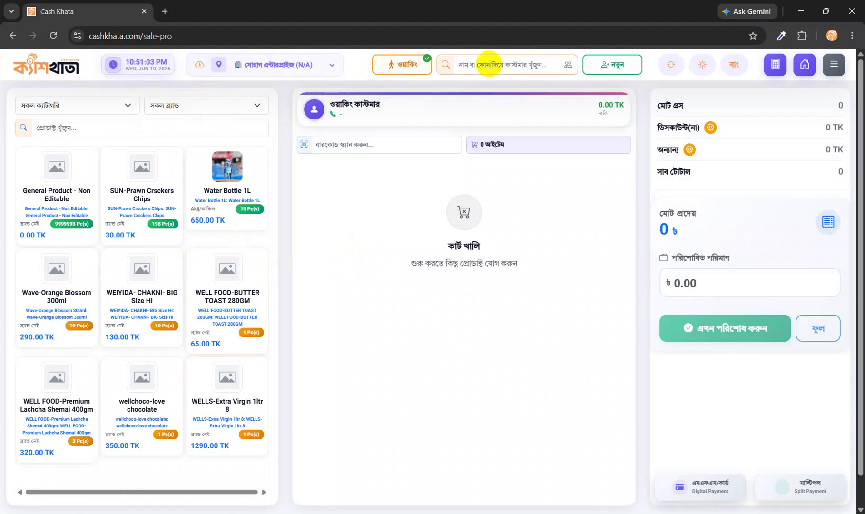
{"action": "type", "text": "r"}
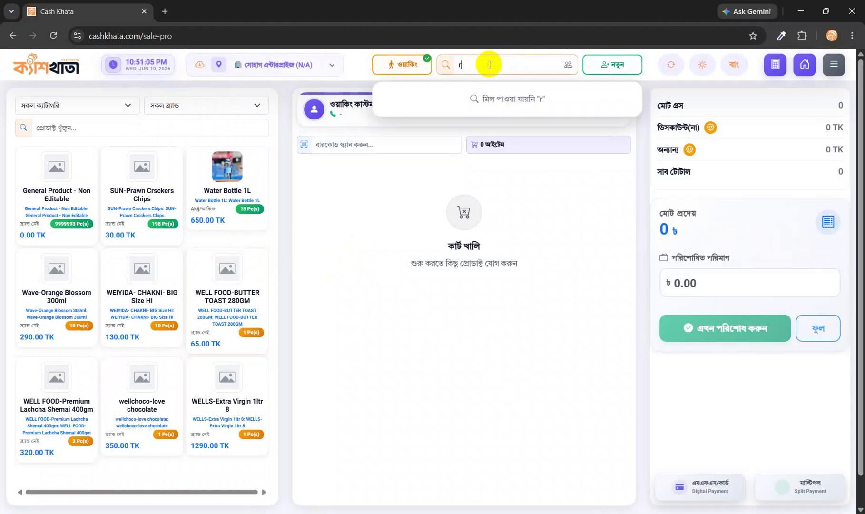
{"action": "key", "text": "BackSpace"}
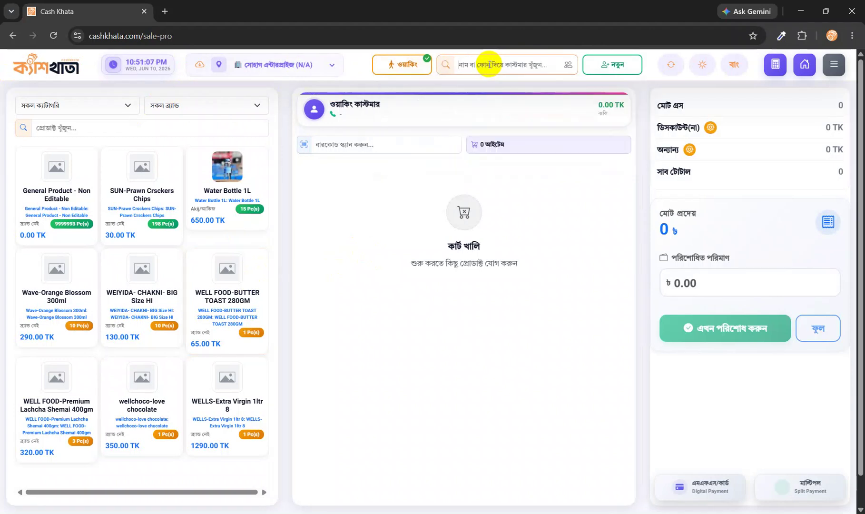
{"action": "left_click", "coordinate": [570, 66]}
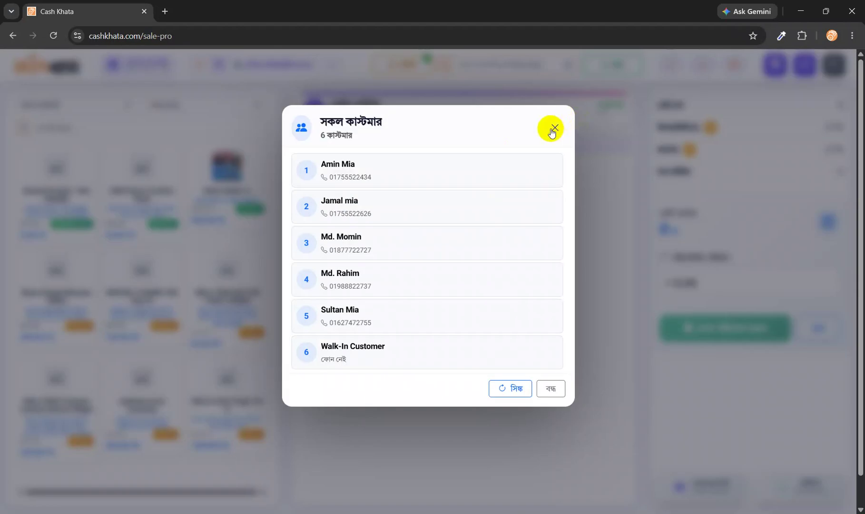
{"action": "left_click", "coordinate": [392, 216]}
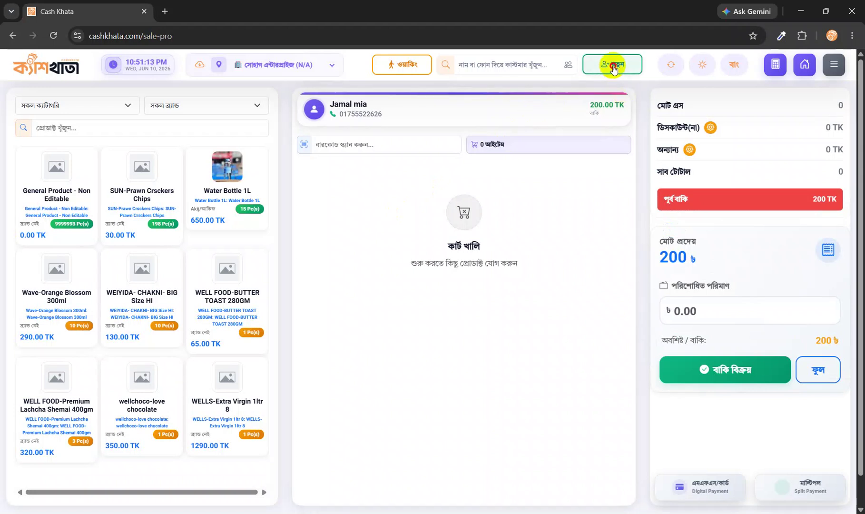
- View the new-customer form without saving anything, and refresh the POS screen
{"action": "left_click", "coordinate": [611, 64]}
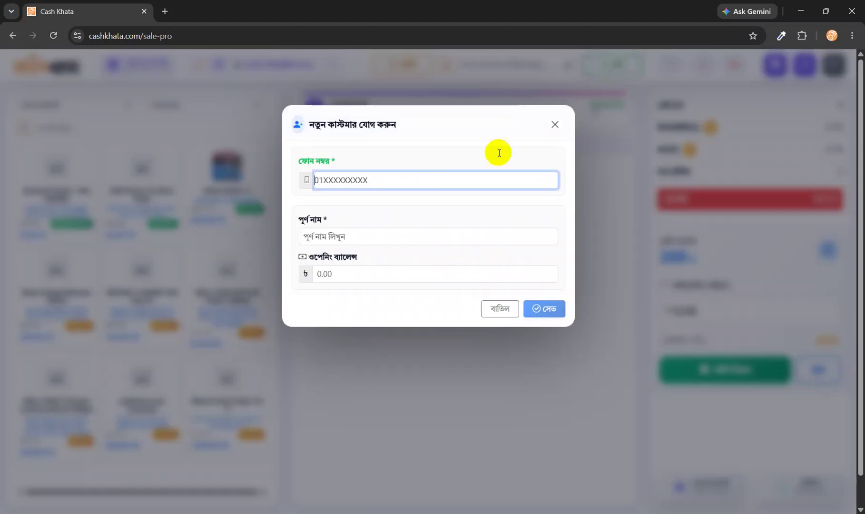
{"action": "left_click", "coordinate": [554, 124]}
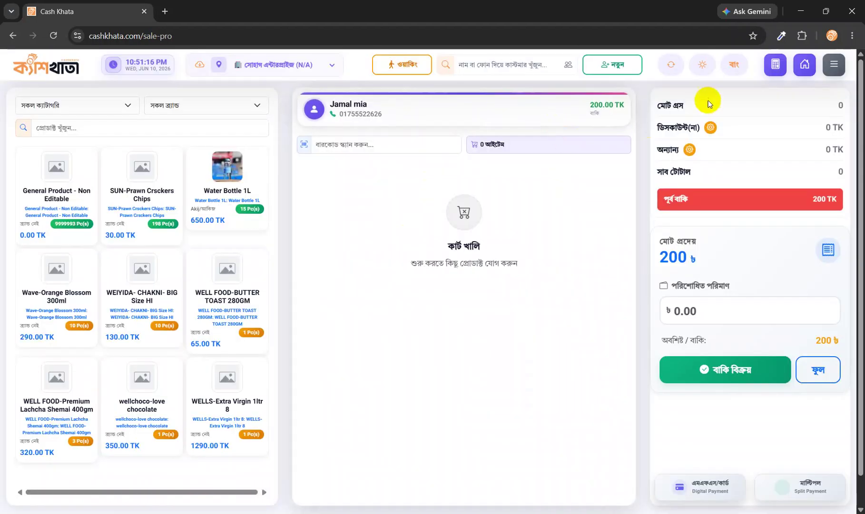
{"action": "left_click", "coordinate": [671, 69]}
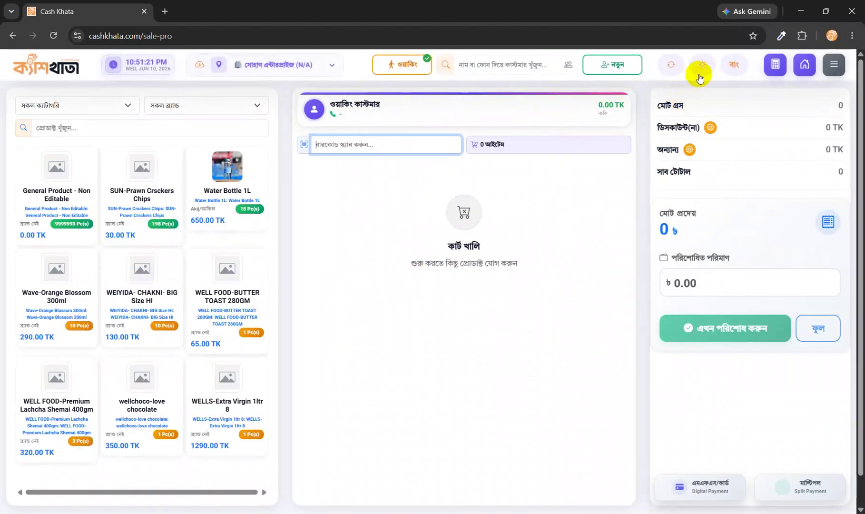
- Toggle the display theme and back, and switch the interface language to English and back to Bangla
{"action": "left_click", "coordinate": [702, 66]}
{"action": "left_click", "coordinate": [704, 69]}
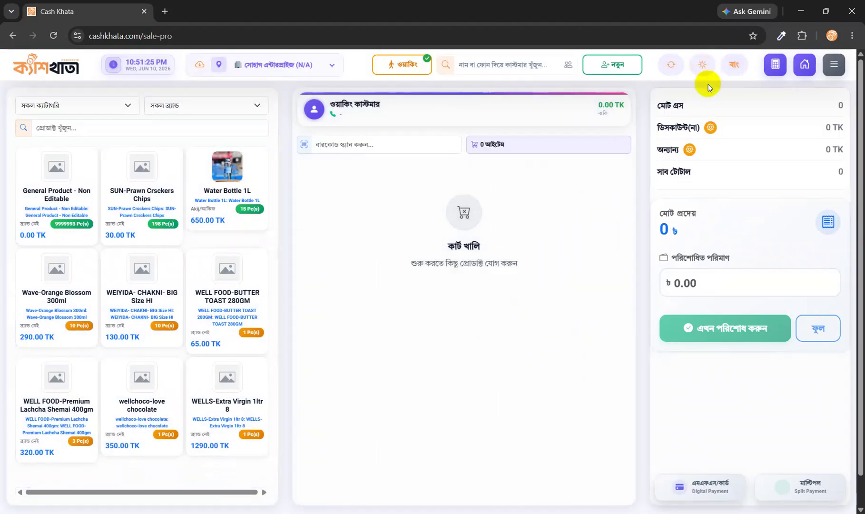
{"action": "left_click", "coordinate": [734, 69]}
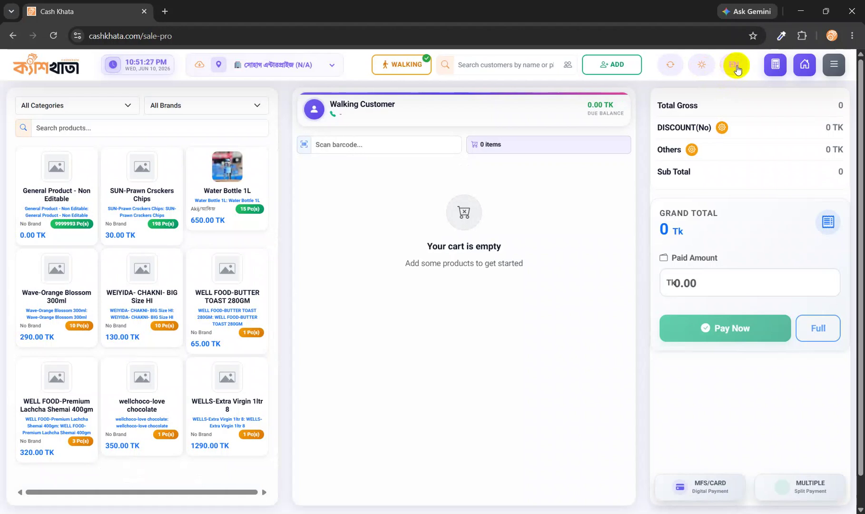
{"action": "left_click", "coordinate": [735, 67]}
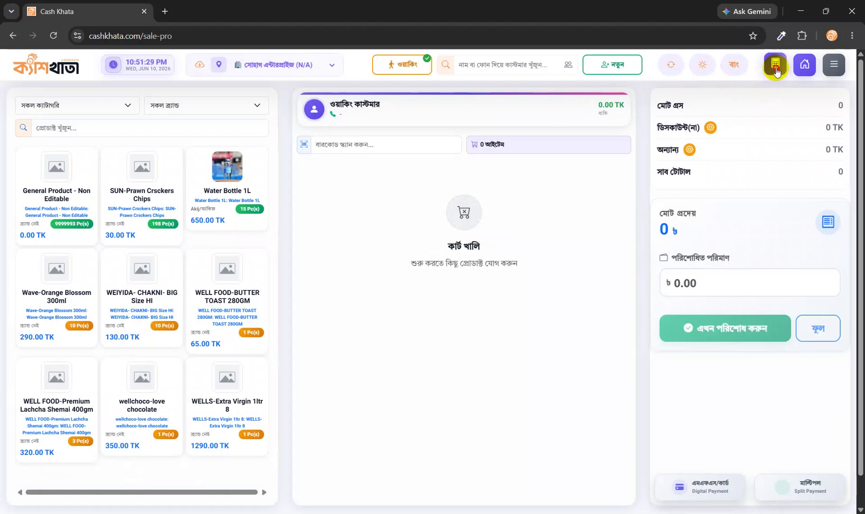
- Open the built-in calculator and close it again
{"action": "left_click", "coordinate": [776, 65]}
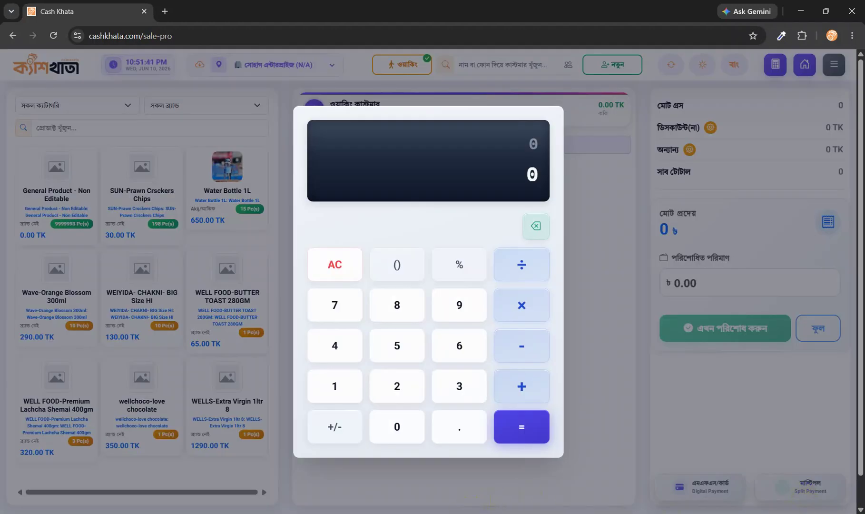
{"action": "left_click", "coordinate": [588, 344]}
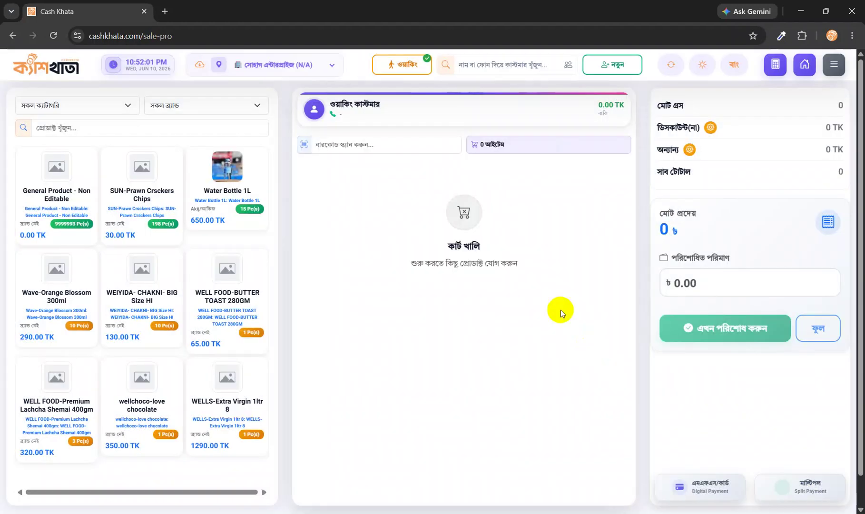
- Examine the POS settings for notification sounds, theme mode, language and data refresh, and close them unchanged
{"action": "left_click", "coordinate": [834, 67]}
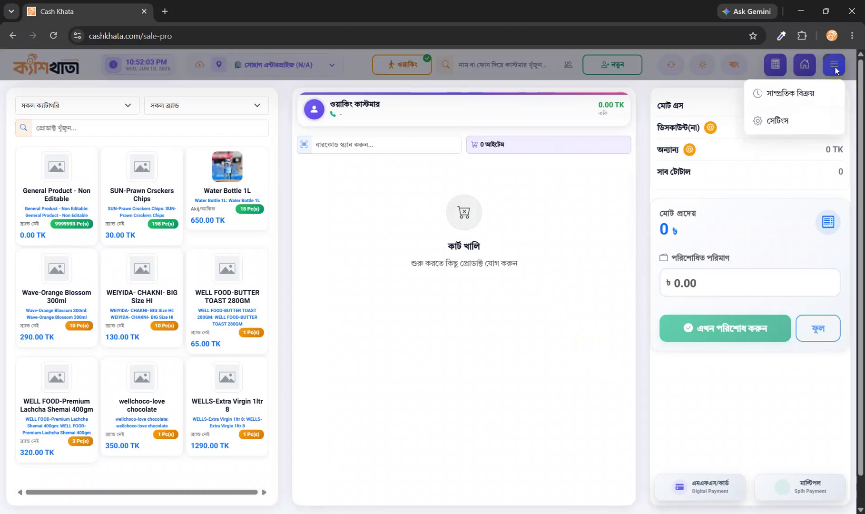
{"action": "left_click", "coordinate": [808, 97]}
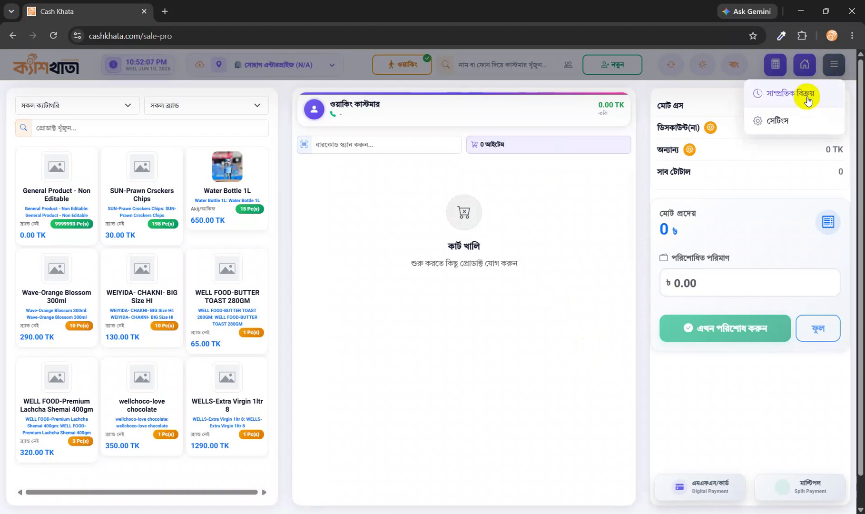
{"action": "left_click", "coordinate": [780, 121]}
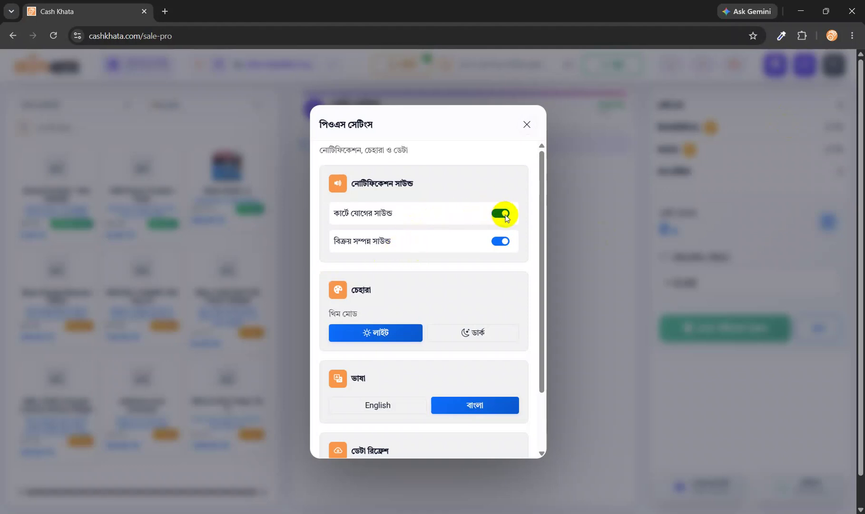
{"action": "scroll", "coordinate": [499, 245], "scroll_direction": "down", "scroll_amount": 3}
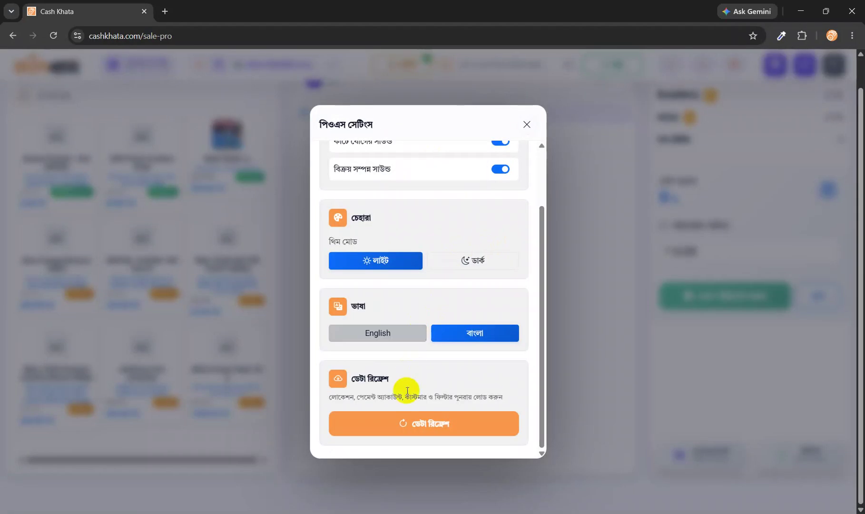
{"action": "scroll", "coordinate": [394, 382], "scroll_direction": "up", "scroll_amount": 3}
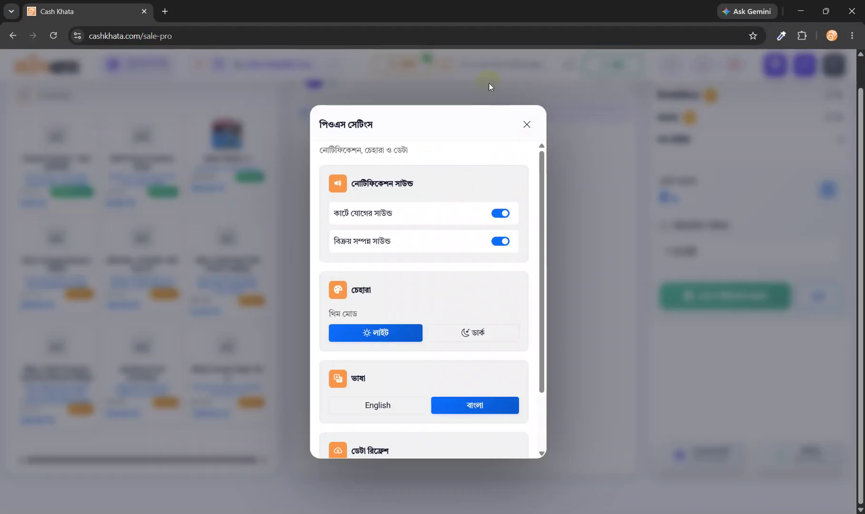
{"action": "left_click", "coordinate": [526, 124]}
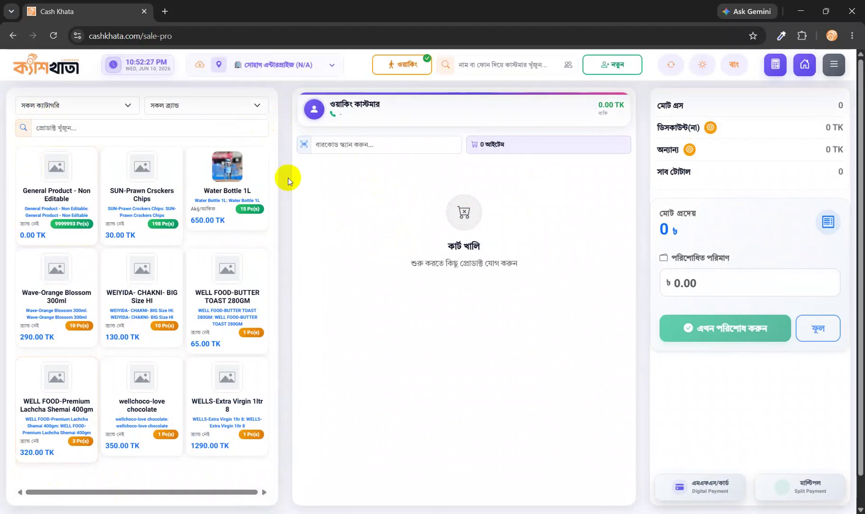
- Search the product list for "chi" and clear the search
{"action": "left_click", "coordinate": [79, 131]}
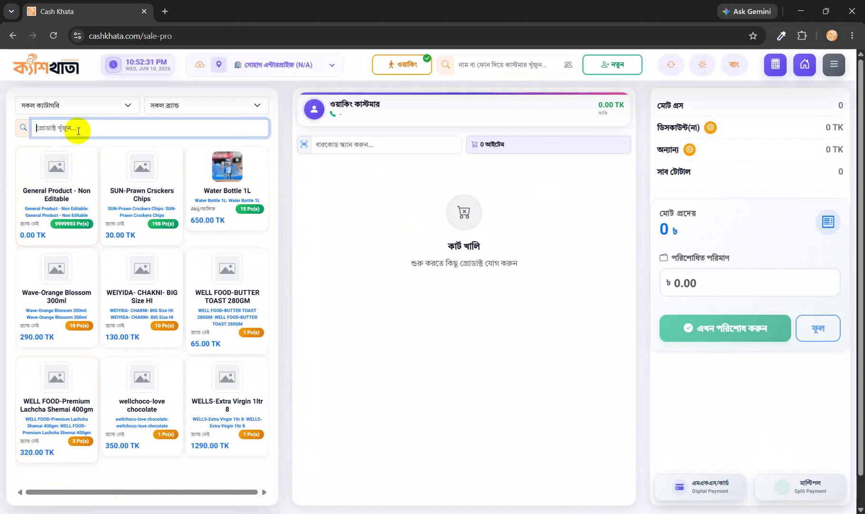
{"action": "type", "text": "chi"}
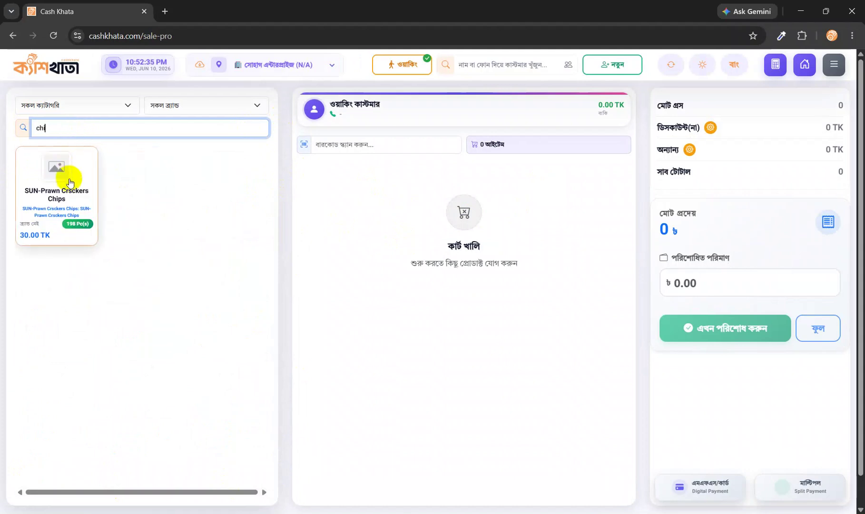
{"action": "key", "text": "BackSpace"}
{"action": "key", "text": "BackSpace"}
{"action": "key", "text": "BackSpace"}
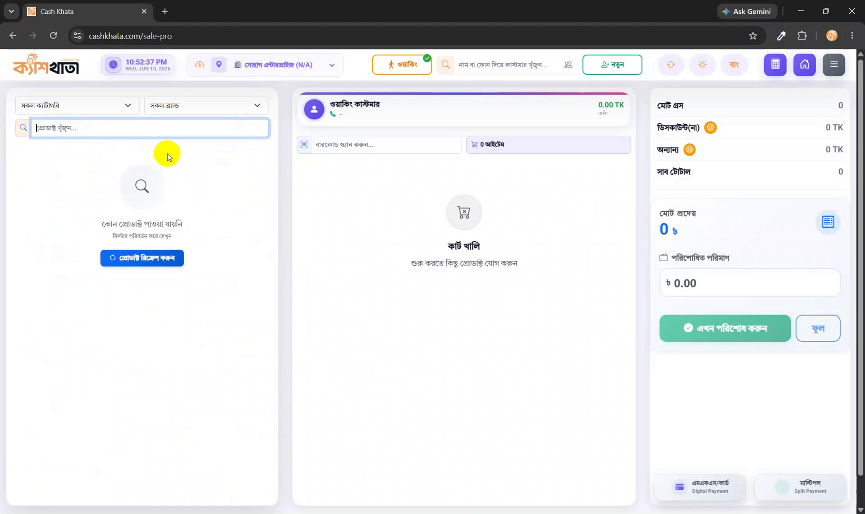
- View the choices of the product category filter and the brand filter, leaving both set to all
{"action": "left_click", "coordinate": [67, 105]}
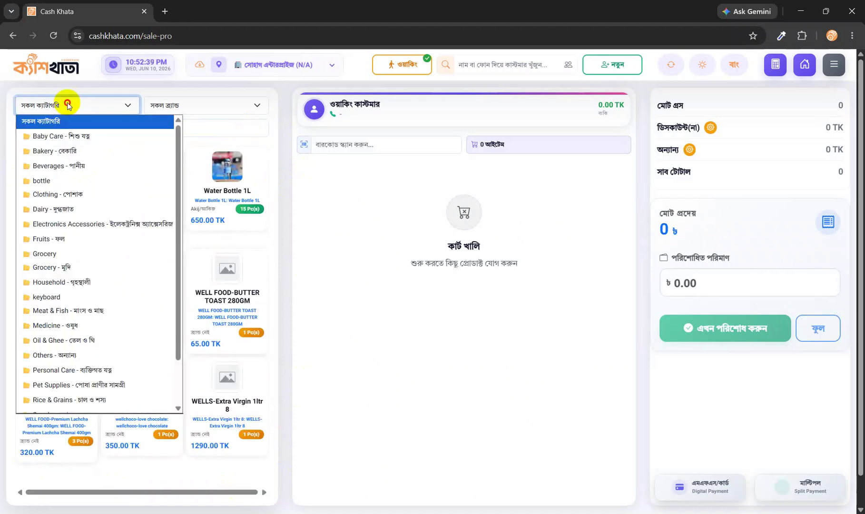
{"action": "left_click", "coordinate": [67, 103]}
{"action": "left_click", "coordinate": [177, 104]}
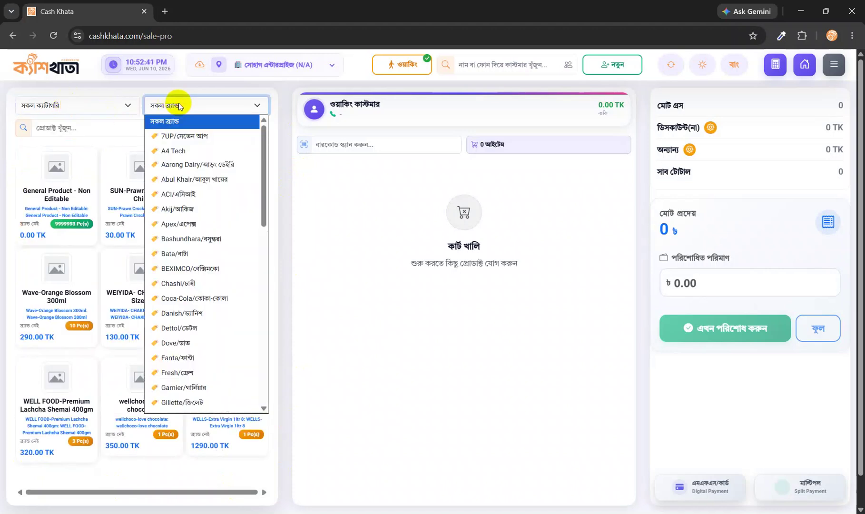
{"action": "left_click", "coordinate": [179, 102]}
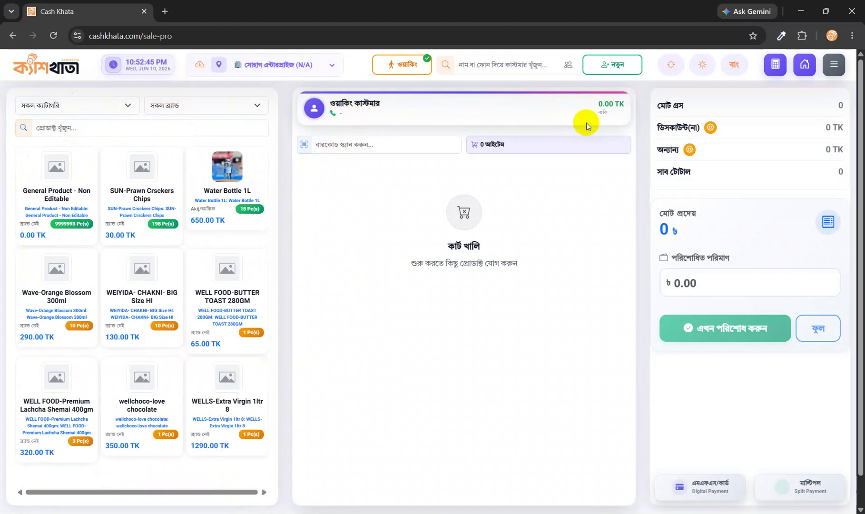
- Select the third customer from the full customer list, and change the selection to the first customer
{"action": "left_click", "coordinate": [568, 64]}
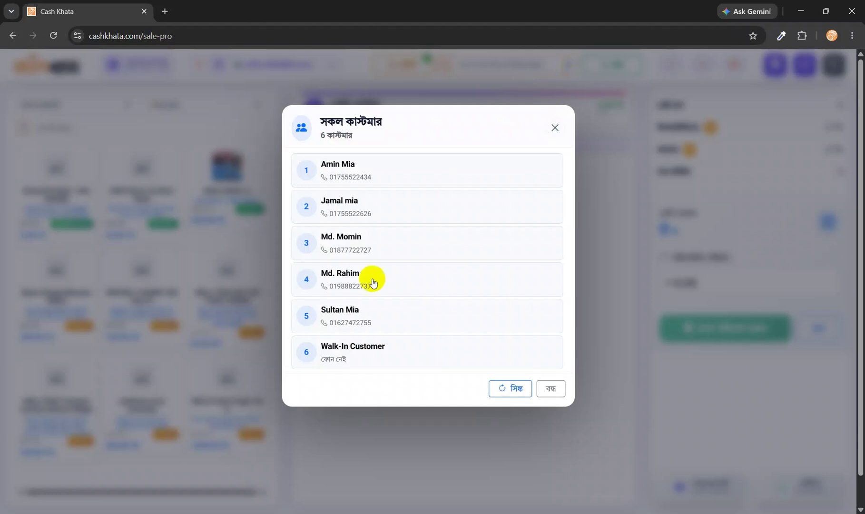
{"action": "left_click", "coordinate": [385, 244]}
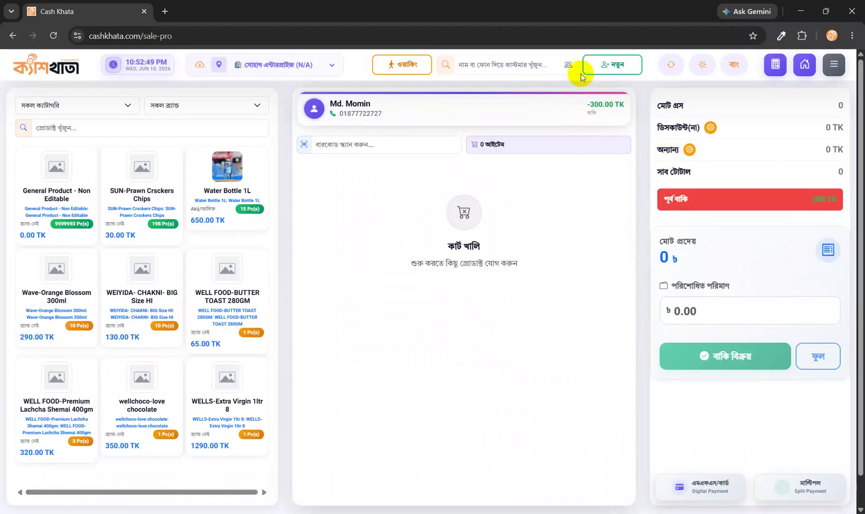
{"action": "left_click", "coordinate": [568, 63]}
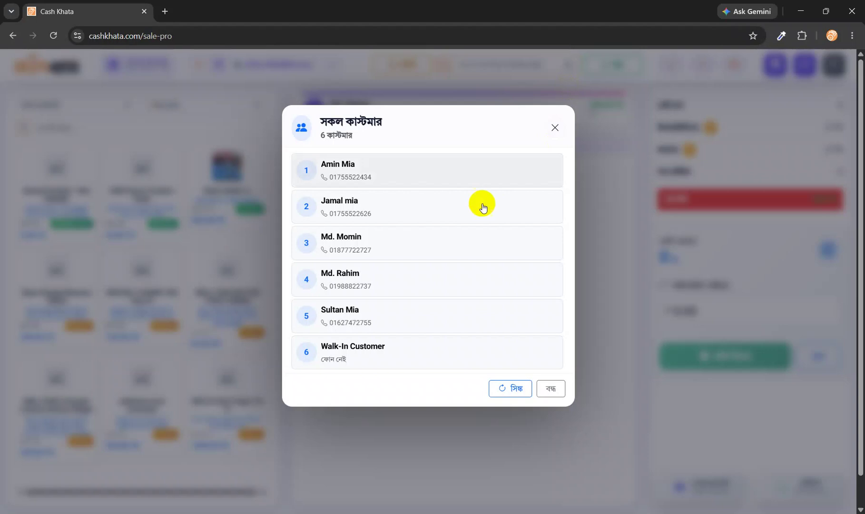
{"action": "left_click", "coordinate": [387, 179]}
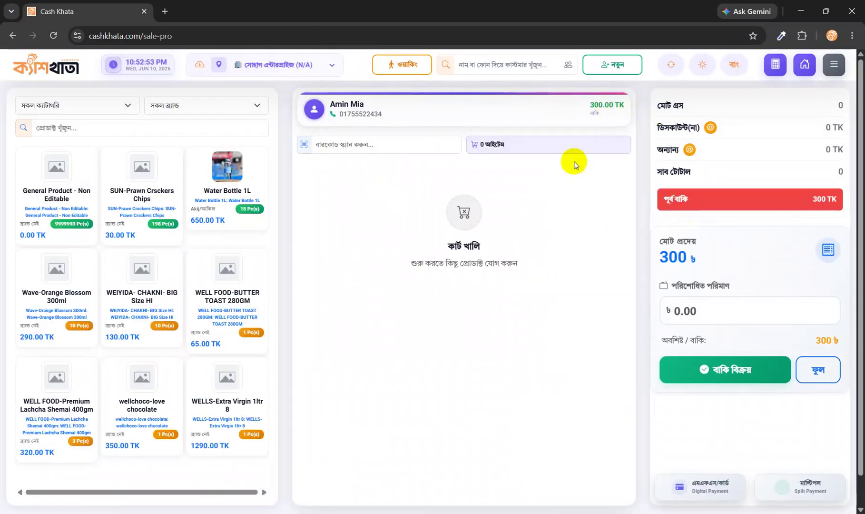
- Add Water Bottle 1L, WELL FOOD-BUTTER TOAST 280GM, WEIYIDA- CHAKNI- BIG Size HI and Wave-Orange Blossom 300ml to the cart
{"action": "left_click", "coordinate": [355, 145]}
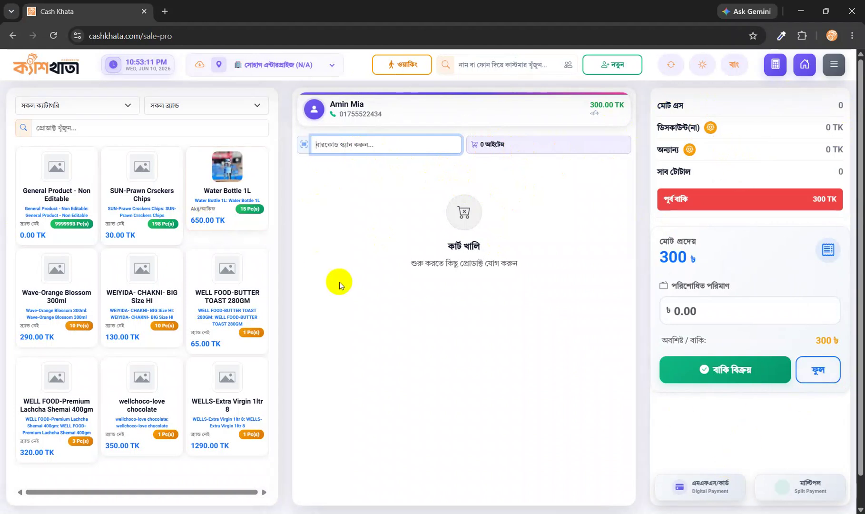
{"action": "left_click", "coordinate": [213, 170]}
{"action": "left_click", "coordinate": [211, 289]}
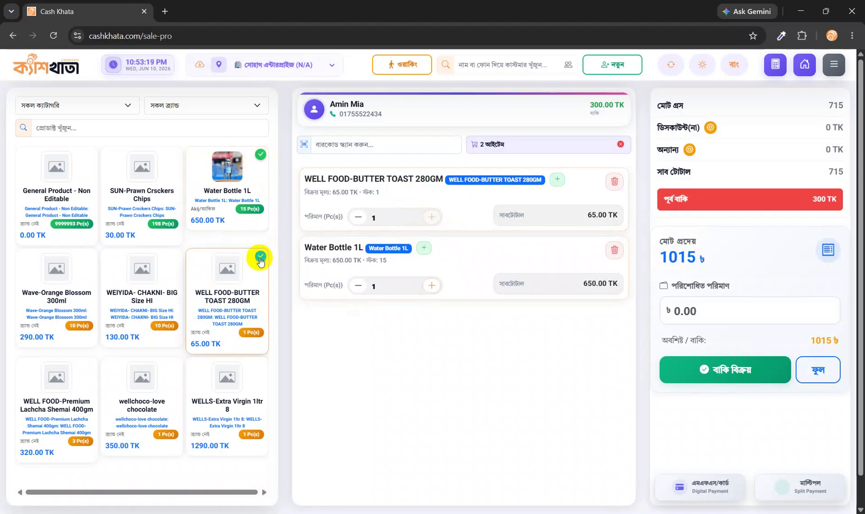
{"action": "left_click", "coordinate": [147, 299]}
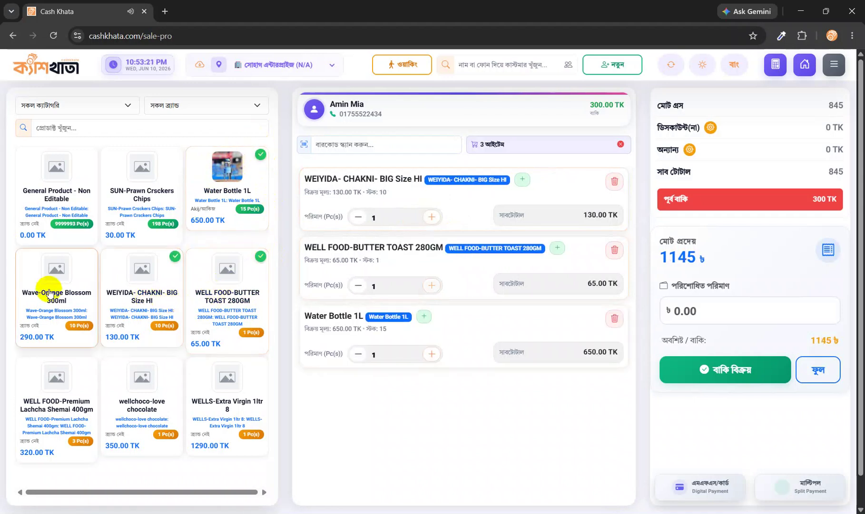
{"action": "left_click", "coordinate": [49, 290]}
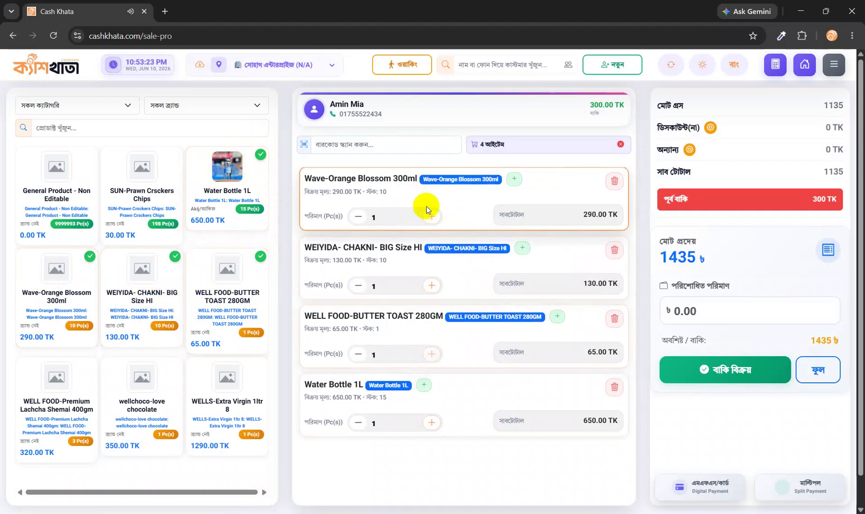
- Raise the cart quantity of Wave-Orange Blossom 300ml to 5, try .5 instead, and change it to 3
{"action": "left_click", "coordinate": [432, 219]}
{"action": "left_click", "coordinate": [432, 219]}
{"action": "left_click", "coordinate": [432, 219]}
{"action": "left_click", "coordinate": [432, 219]}
{"action": "left_click", "coordinate": [384, 218]}
{"action": "key", "text": "BackSpace"}
{"action": "type", "text": ".5"}
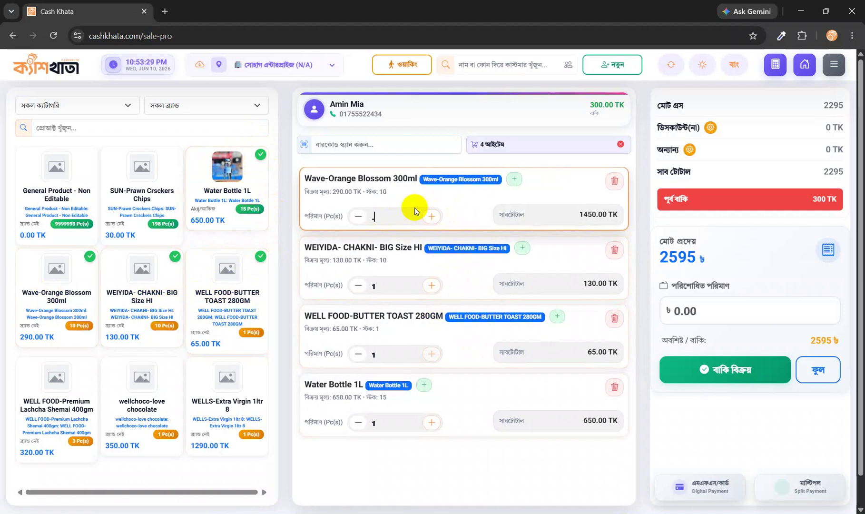
{"action": "key", "text": "BackSpace"}
{"action": "key", "text": "BackSpace"}
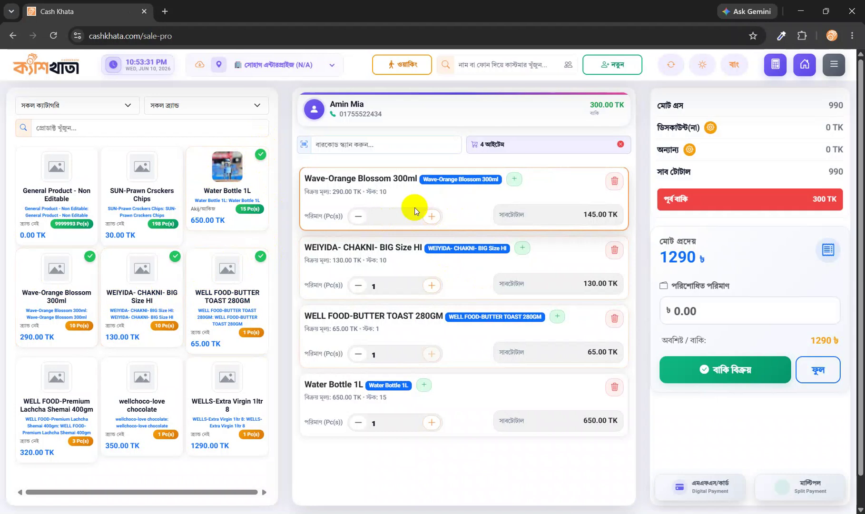
{"action": "type", "text": "3"}
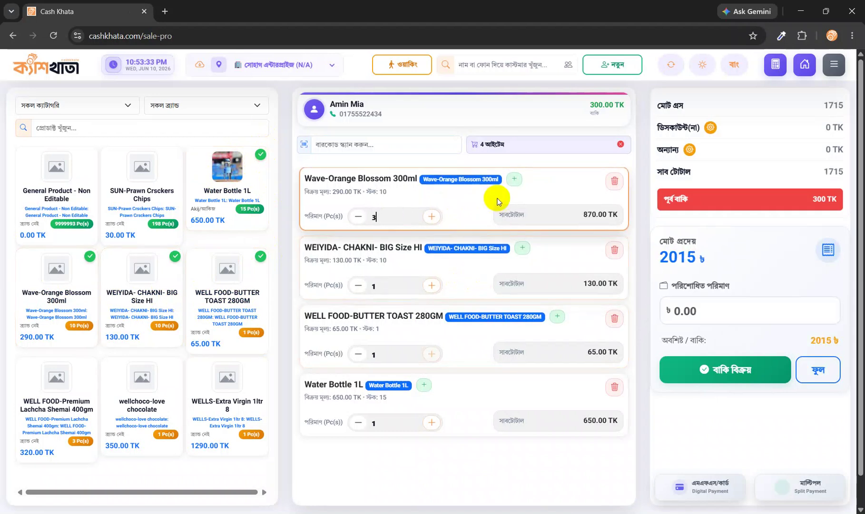
- Give the Wave-Orange Blossom 300ml cart item a fixed (ফিক্সড) sale discount of 20 and save it
{"action": "left_click", "coordinate": [515, 179]}
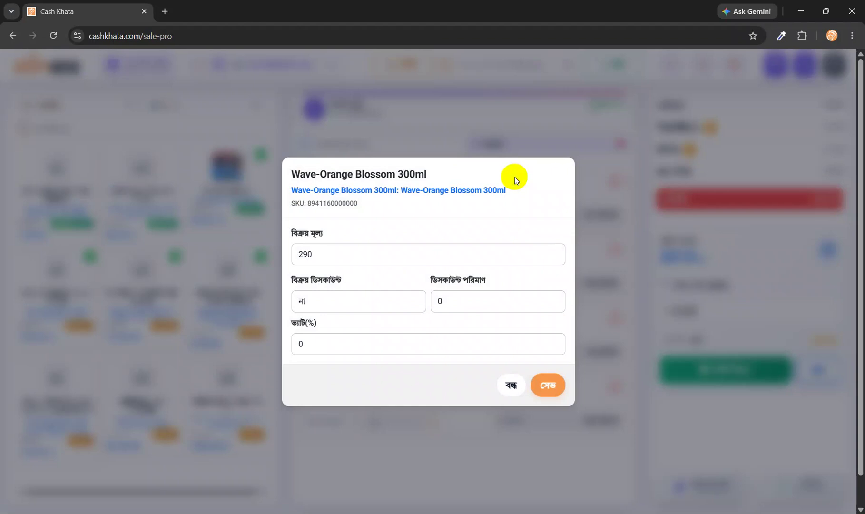
{"action": "left_click", "coordinate": [338, 298]}
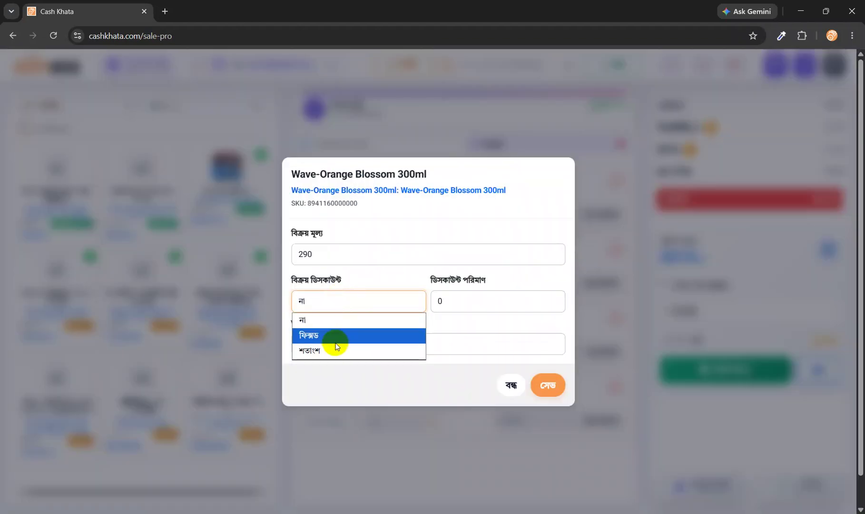
{"action": "left_click", "coordinate": [334, 336]}
{"action": "type", "text": "20"}
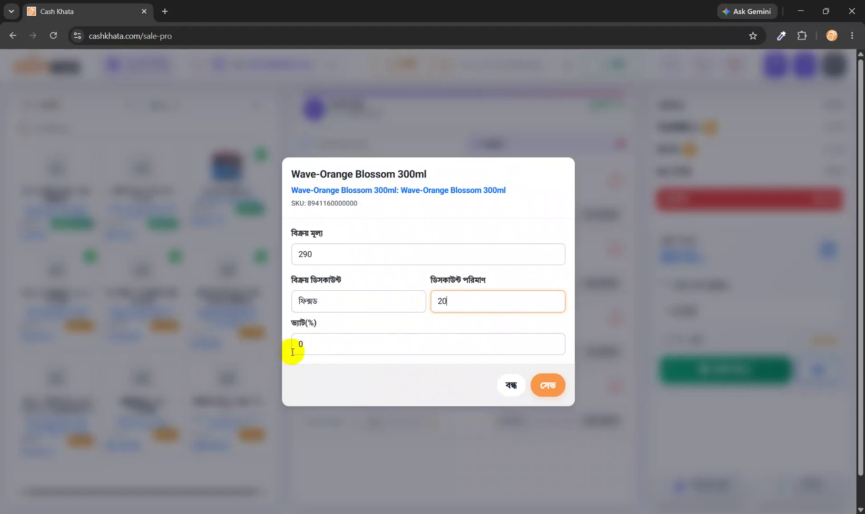
{"action": "left_click", "coordinate": [327, 345]}
{"action": "left_click", "coordinate": [547, 386]}
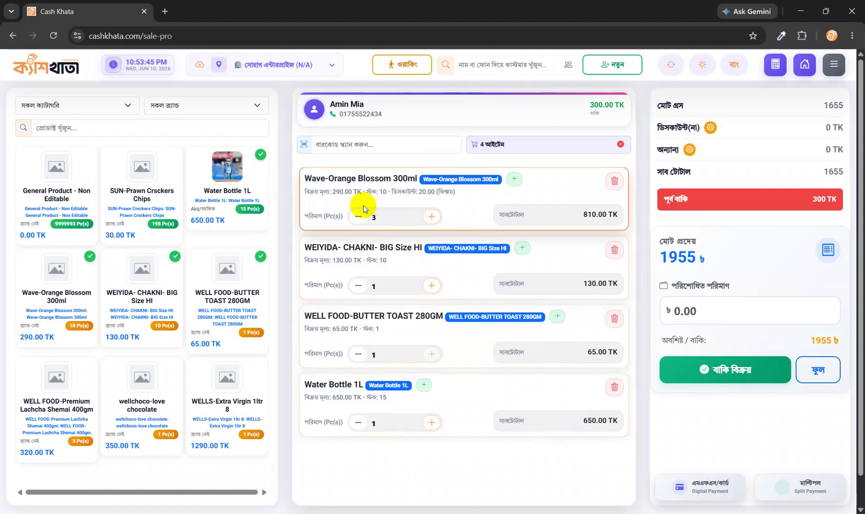
- Reduce the cart quantity of Wave-Orange Blossom 300ml to 1
{"action": "left_click_drag", "start_coordinate": [397, 191], "coordinate": [469, 192]}
{"action": "left_click", "coordinate": [469, 193]}
{"action": "left_click", "coordinate": [355, 218]}
{"action": "left_click", "coordinate": [356, 218]}
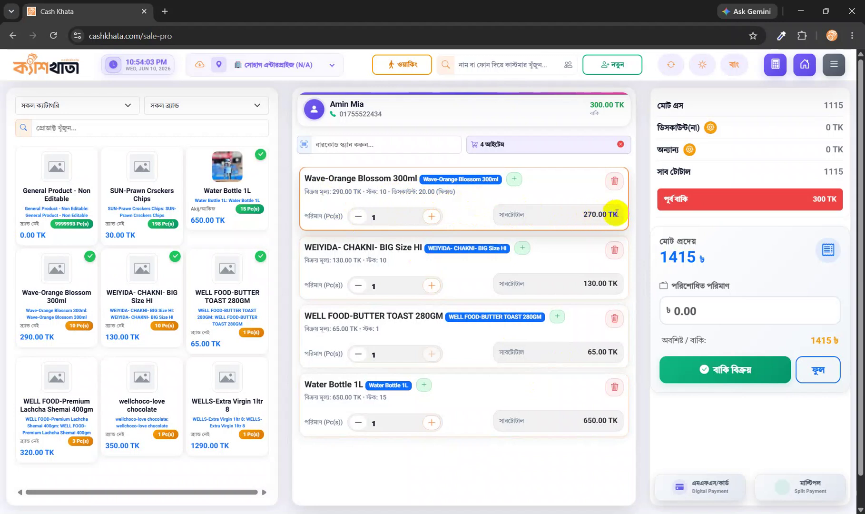
{"action": "left_click", "coordinate": [373, 201]}
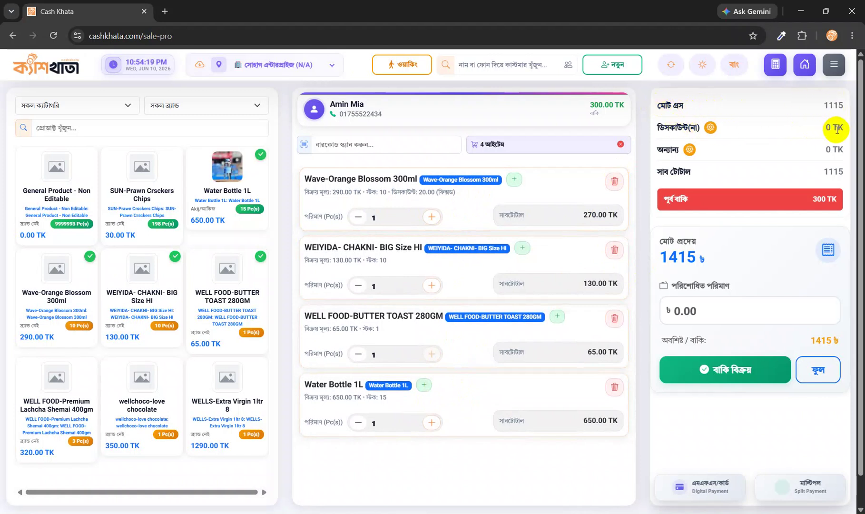
- Review the price and discount details of the Wave-Orange Blossom 300ml cart item and close them unchanged
{"action": "left_click", "coordinate": [511, 180]}
{"action": "left_click", "coordinate": [326, 299]}
{"action": "left_click", "coordinate": [326, 299]}
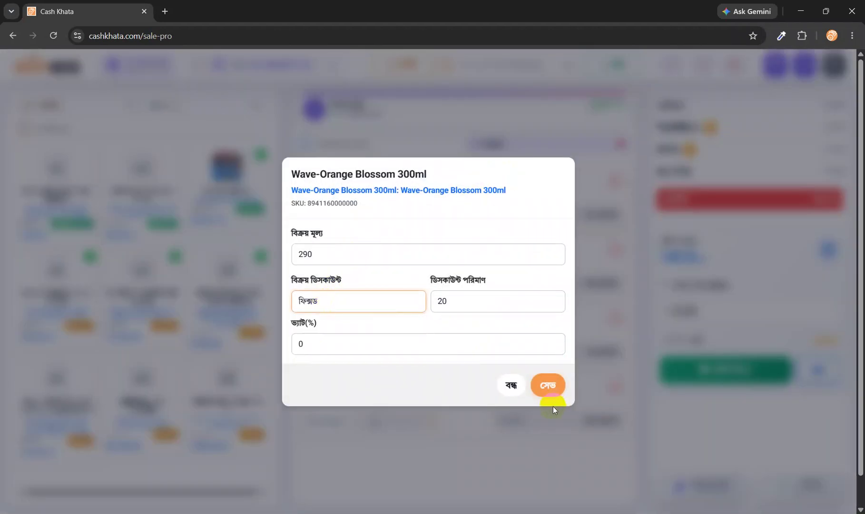
{"action": "left_click", "coordinate": [510, 384]}
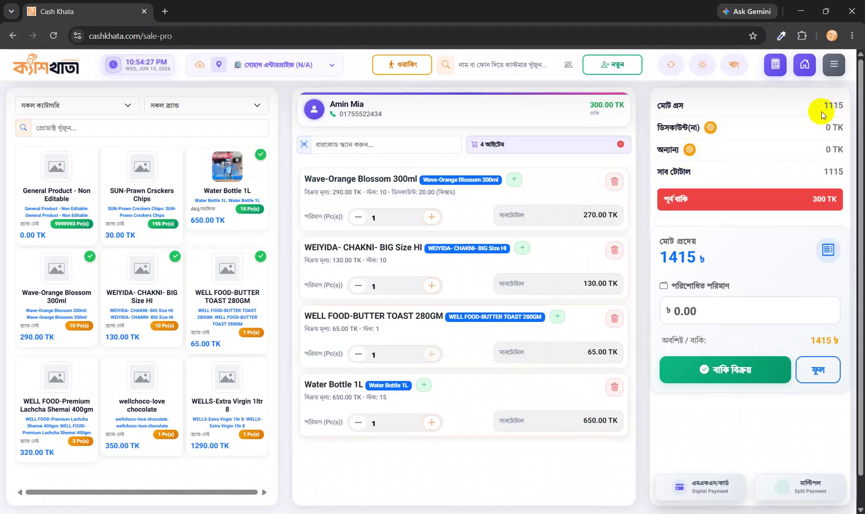
- Apply a flat discount of 15 TK to the whole sale and check the subtotal and total payable
{"action": "left_click", "coordinate": [710, 128]}
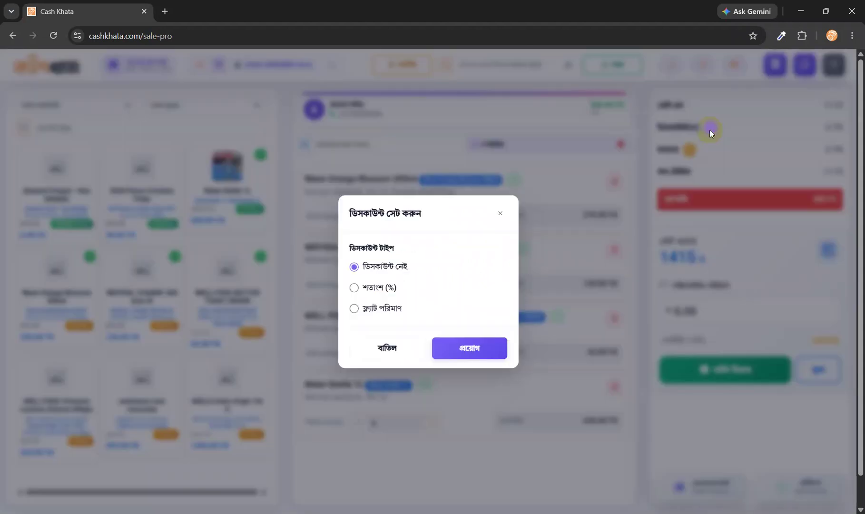
{"action": "left_click", "coordinate": [373, 309]}
{"action": "left_click", "coordinate": [402, 325]}
{"action": "double_click", "coordinate": [378, 327]}
{"action": "type", "text": "15"}
{"action": "left_click", "coordinate": [445, 373]}
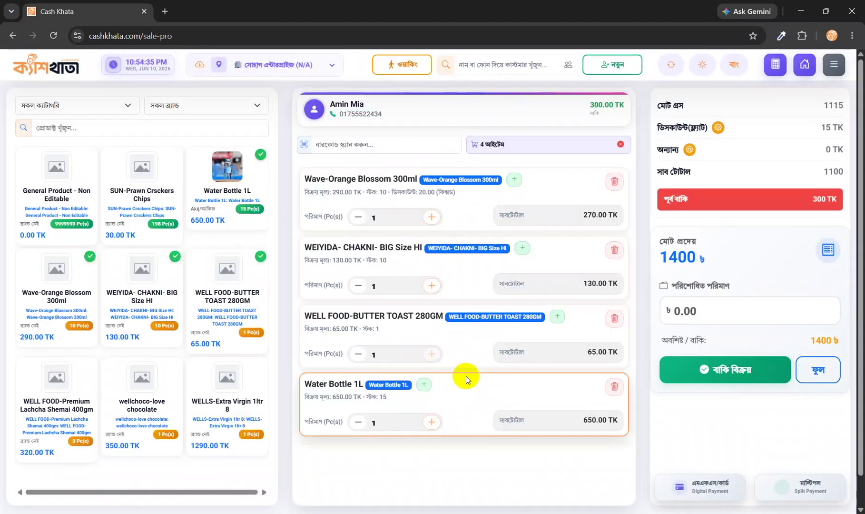
{"action": "double_click", "coordinate": [831, 171]}
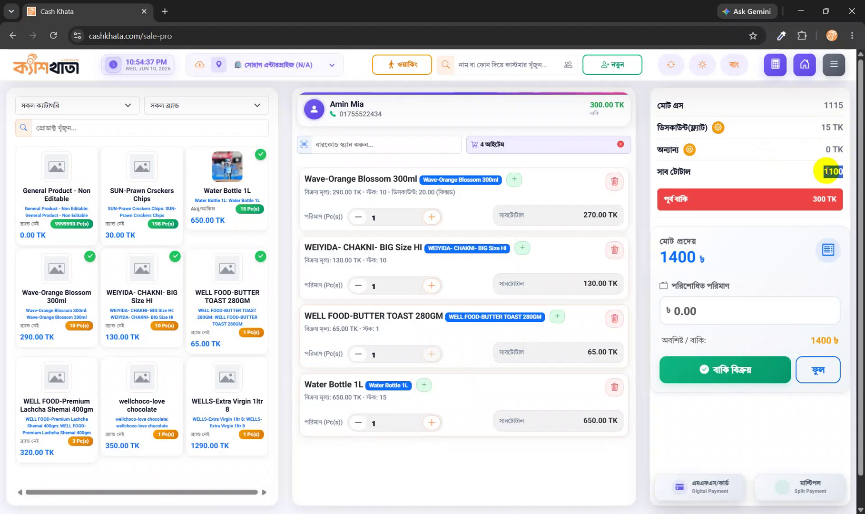
{"action": "left_click", "coordinate": [769, 175]}
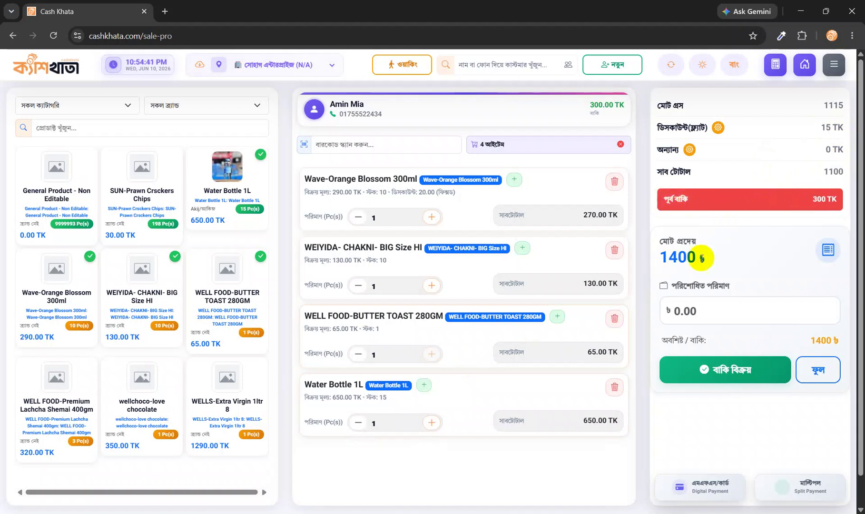
{"action": "double_click", "coordinate": [668, 259]}
{"action": "left_click", "coordinate": [746, 254]}
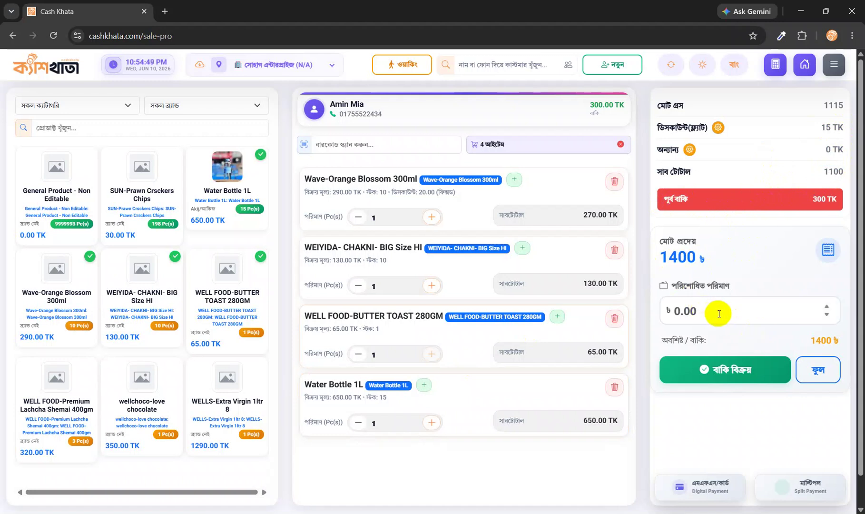
- Preview the checkout with the full amount paid and close it without completing the sale
{"action": "left_click", "coordinate": [821, 378]}
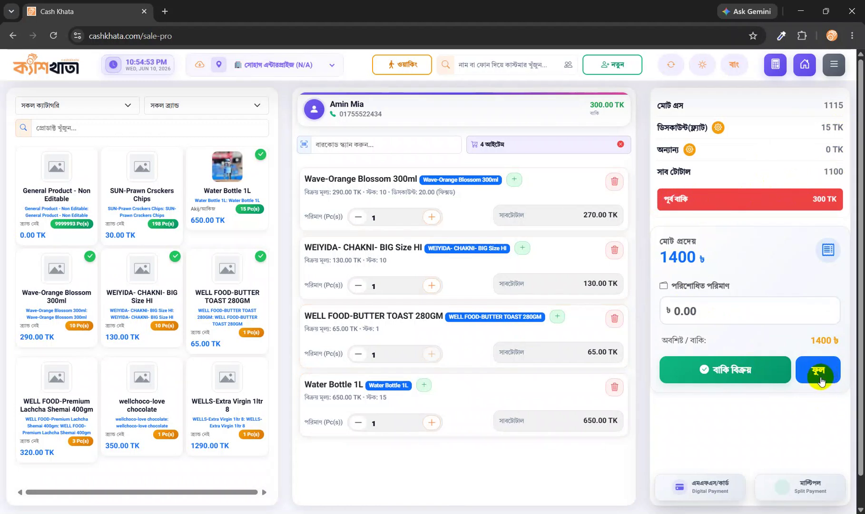
{"action": "left_click", "coordinate": [820, 377]}
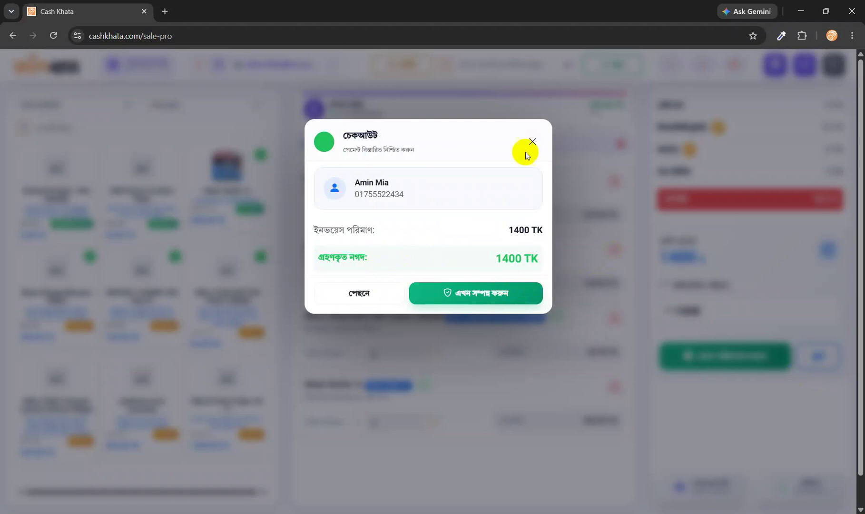
{"action": "left_click", "coordinate": [535, 144]}
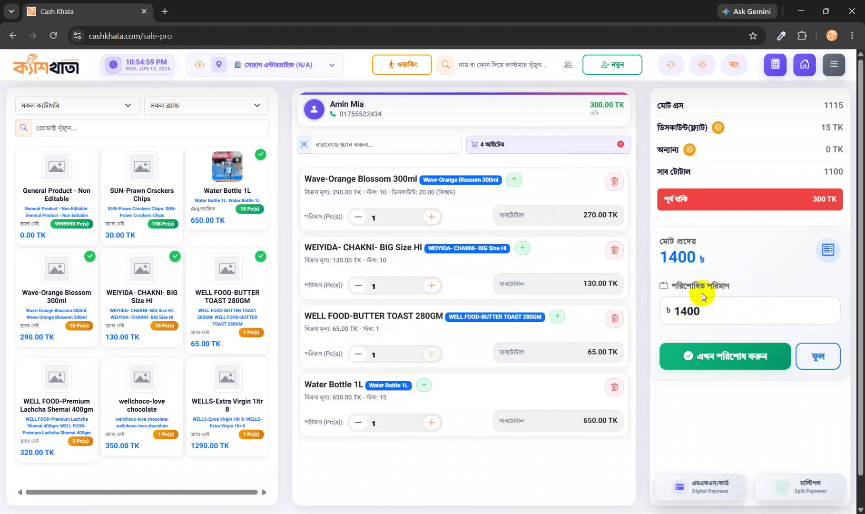
- Set the paid amount to 1000, preview the partial payment checkout and close it without completing the sale
{"action": "left_click", "coordinate": [718, 312]}
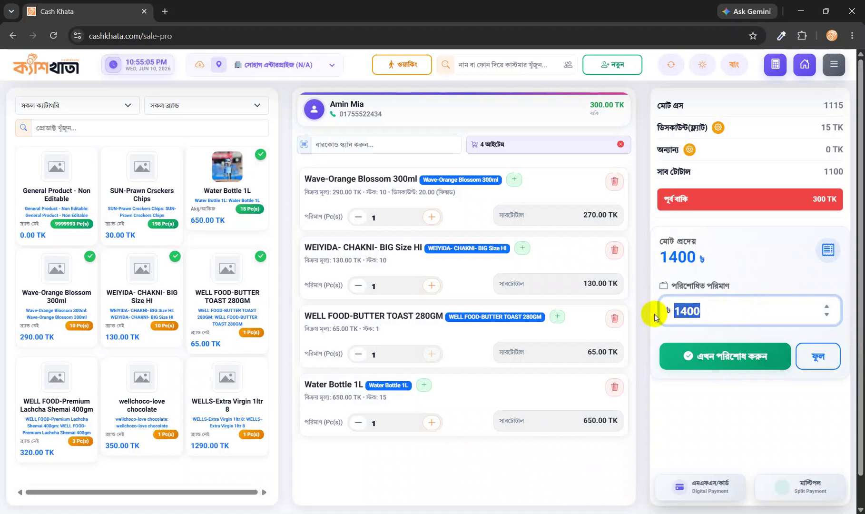
{"action": "type", "text": "1000"}
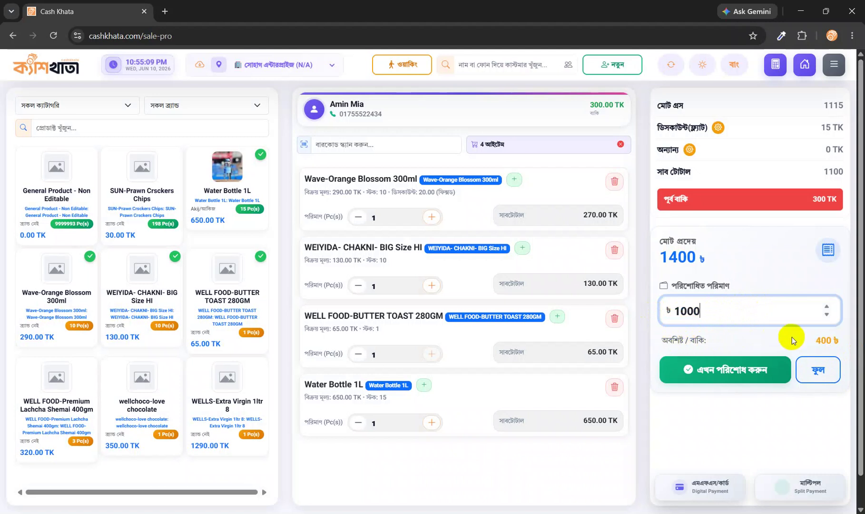
{"action": "left_click", "coordinate": [725, 375]}
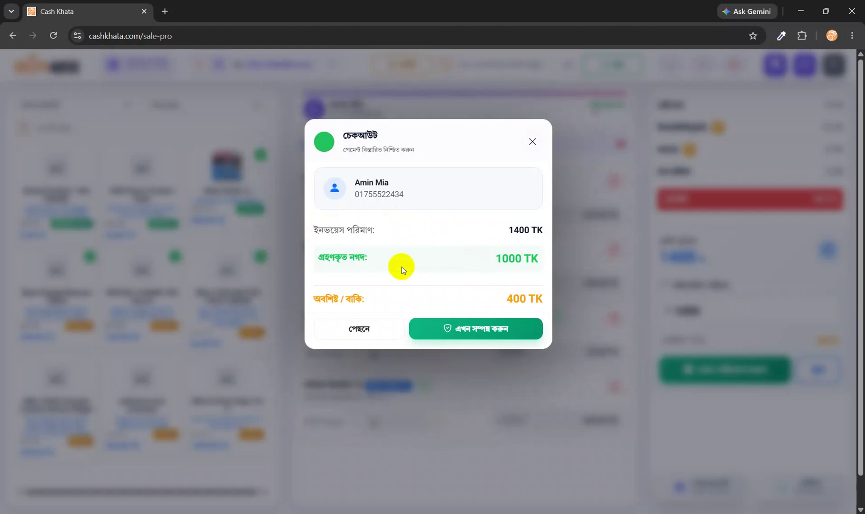
{"action": "left_click", "coordinate": [532, 141]}
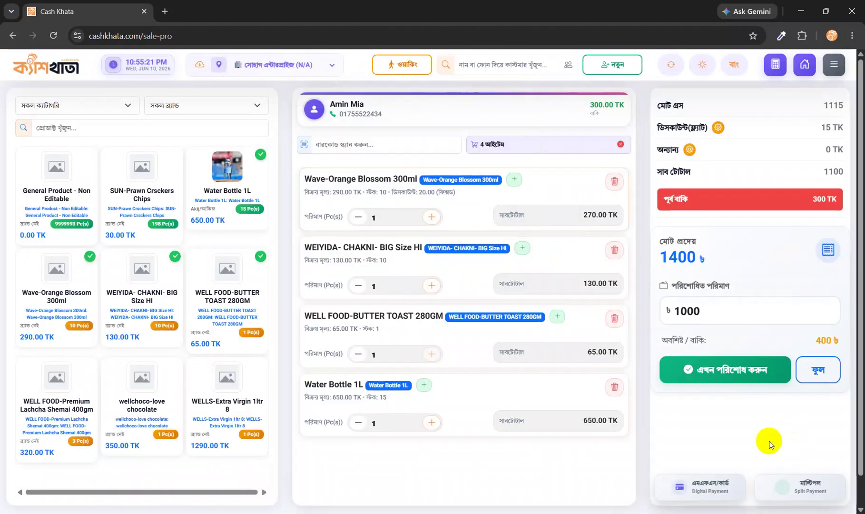
- View the account choices of the digital payment and the split payment form, closing both without entering a payment
{"action": "left_click", "coordinate": [706, 488]}
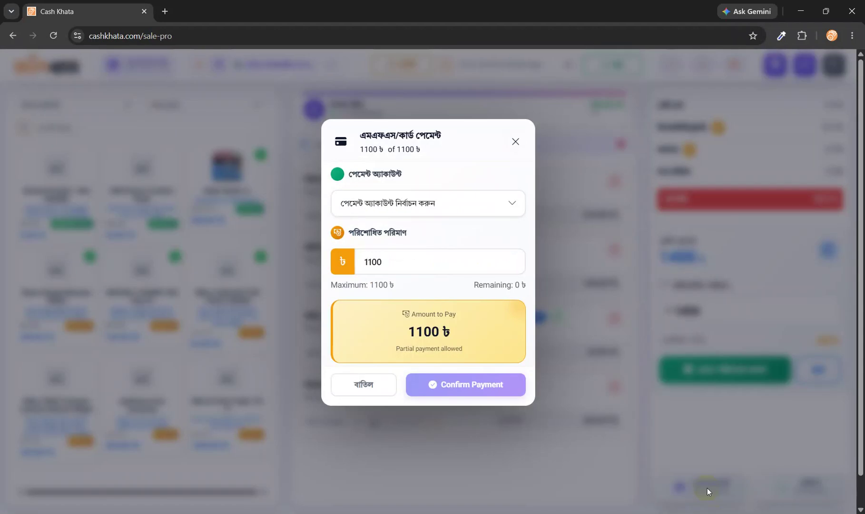
{"action": "left_click", "coordinate": [408, 210]}
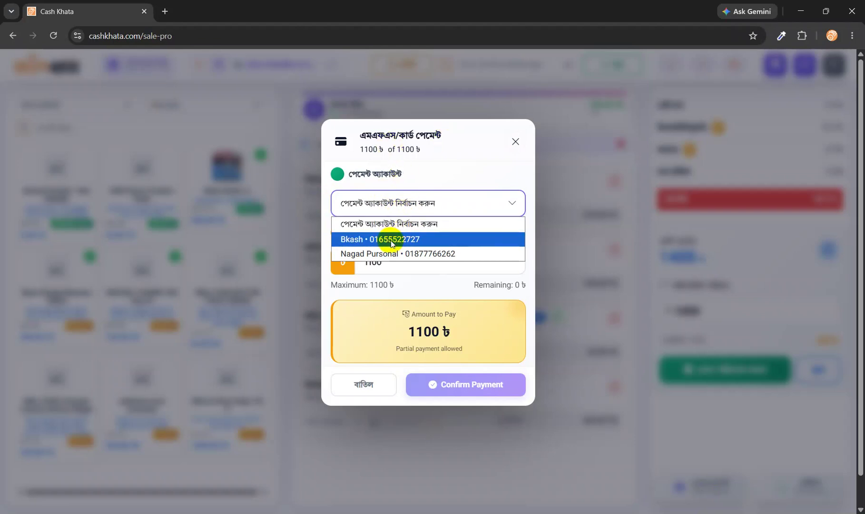
{"action": "left_click", "coordinate": [515, 143]}
{"action": "left_click", "coordinate": [801, 487]}
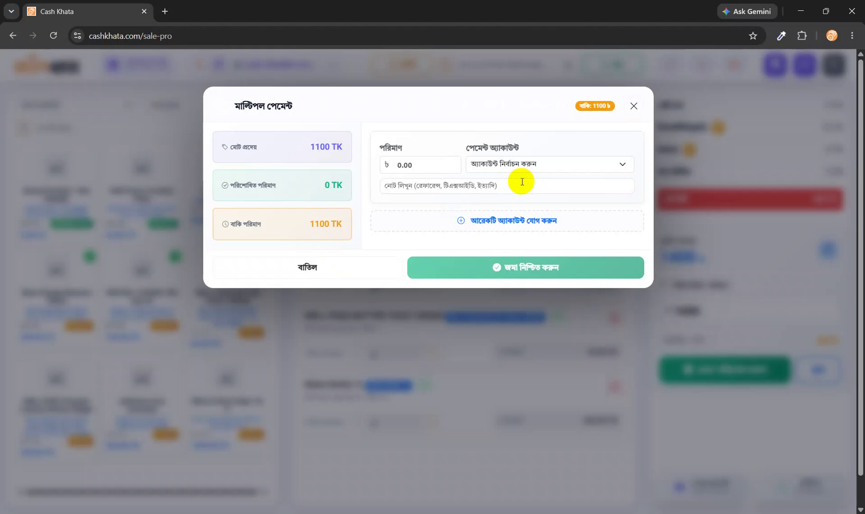
{"action": "left_click", "coordinate": [634, 107]}
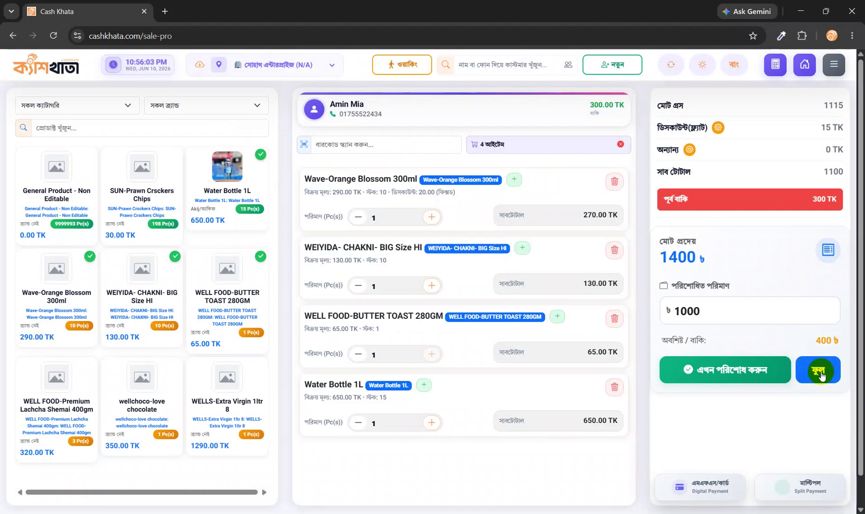
- Check out the sale with the full amount paid in cash and complete it
{"action": "left_click", "coordinate": [817, 375]}
{"action": "left_click", "coordinate": [471, 295]}
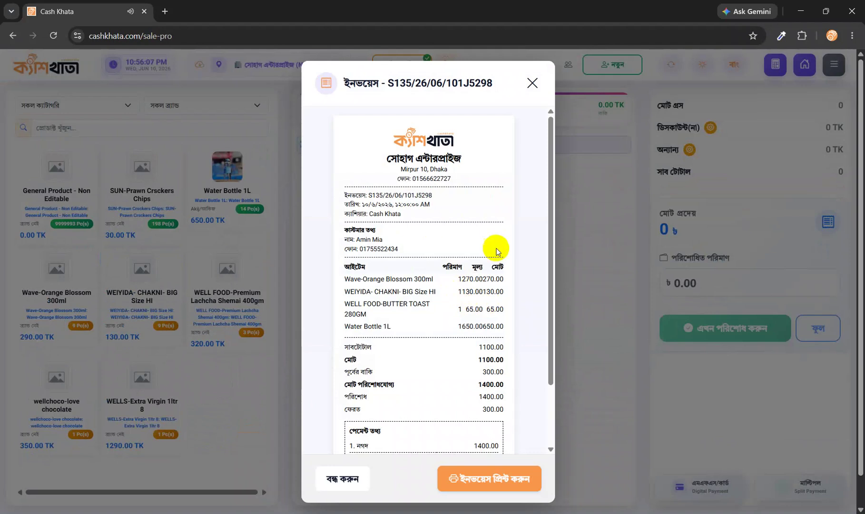
- Examine the sale invoice's shop and customer details, item lines, totals, previous due and payment information
{"action": "scroll", "coordinate": [437, 262], "scroll_direction": "down", "scroll_amount": 2}
{"action": "scroll", "coordinate": [436, 261], "scroll_direction": "up", "scroll_amount": 2}
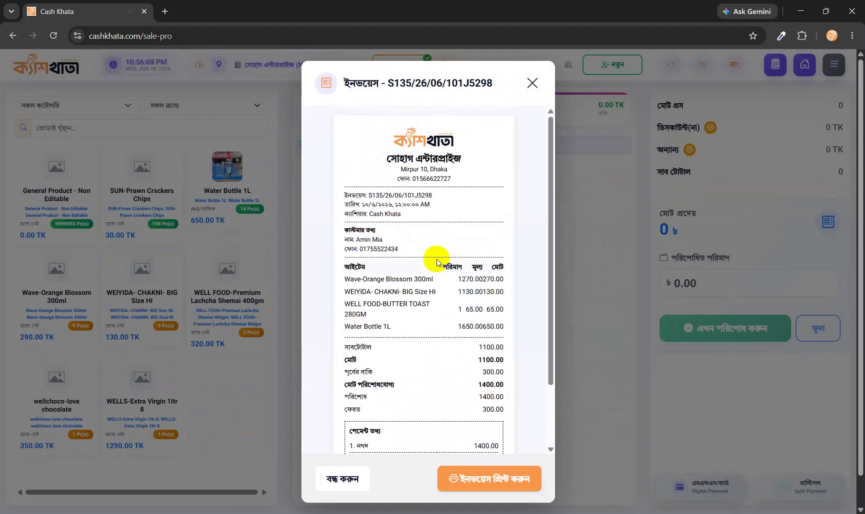
{"action": "scroll", "coordinate": [437, 262], "scroll_direction": "down", "scroll_amount": 2}
{"action": "scroll", "coordinate": [436, 261], "scroll_direction": "up", "scroll_amount": 2}
{"action": "scroll", "coordinate": [438, 261], "scroll_direction": "down", "scroll_amount": 2}
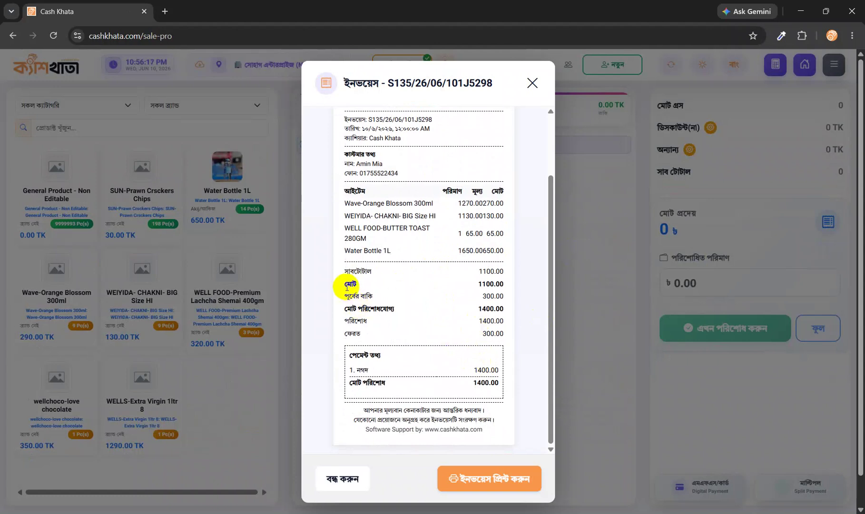
{"action": "left_click_drag", "start_coordinate": [343, 283], "coordinate": [396, 333]}
{"action": "left_click", "coordinate": [435, 308]}
{"action": "scroll", "coordinate": [432, 301], "scroll_direction": "up", "scroll_amount": 2}
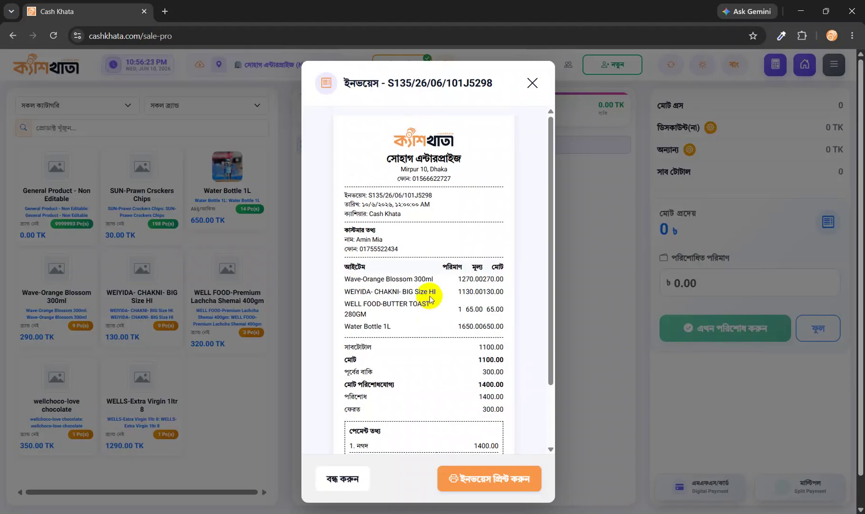
- Review the end of the sale invoice and its print option, close the invoice and return to the dashboard
{"action": "scroll", "coordinate": [443, 300], "scroll_direction": "down", "scroll_amount": 2}
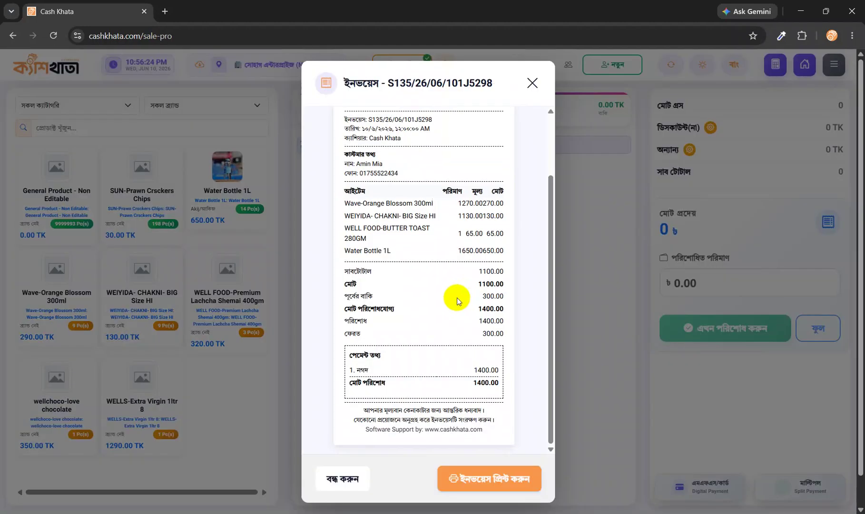
{"action": "left_click", "coordinate": [475, 484]}
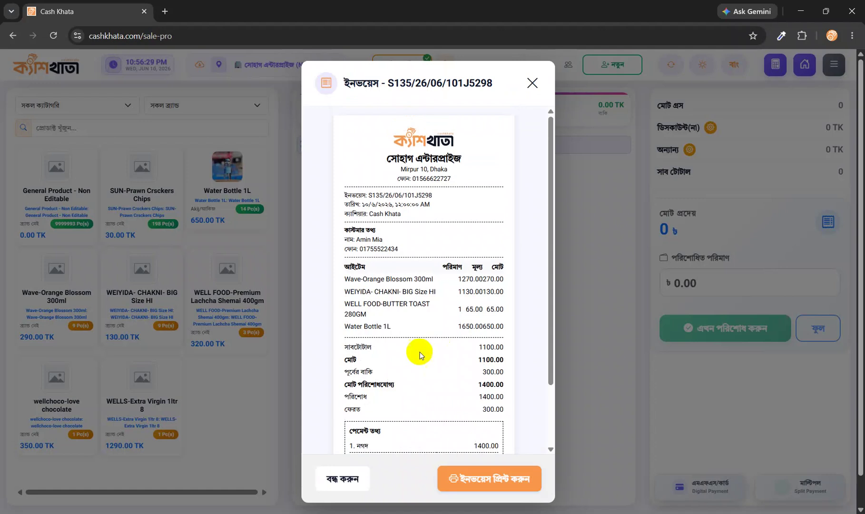
{"action": "left_click", "coordinate": [531, 83]}
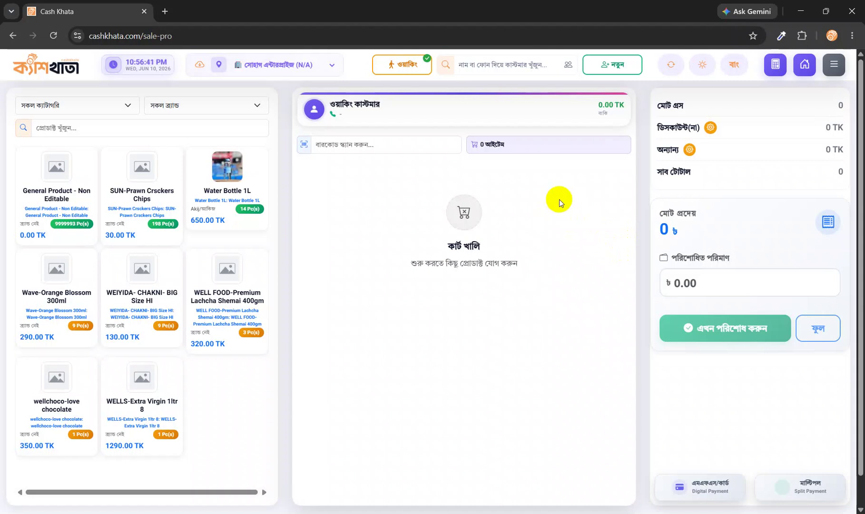
{"action": "left_click", "coordinate": [804, 64]}
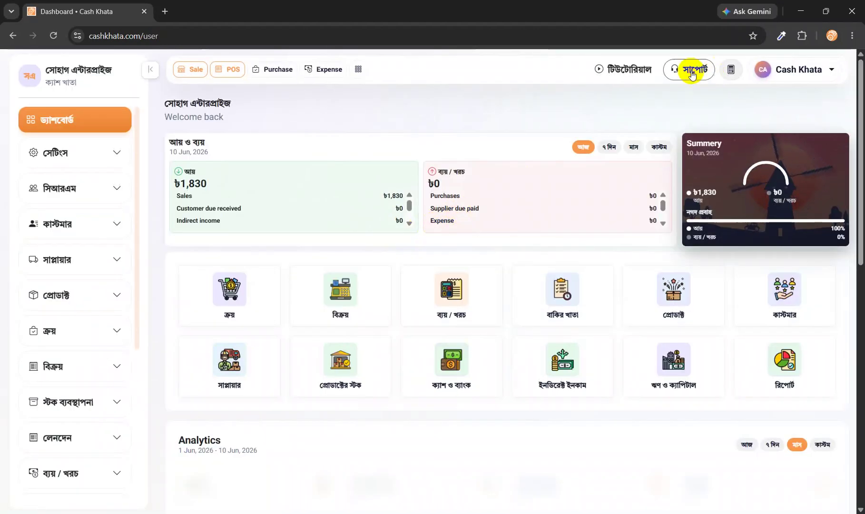
- View the title, priority, description and attachment fields of a new support request and cancel it without creating one
{"action": "left_click", "coordinate": [691, 72]}
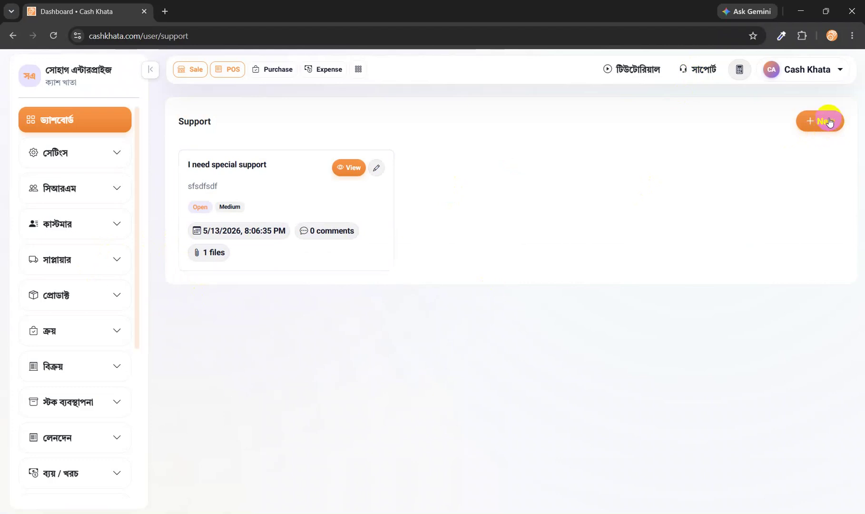
{"action": "left_click", "coordinate": [828, 120]}
{"action": "left_click", "coordinate": [354, 160]}
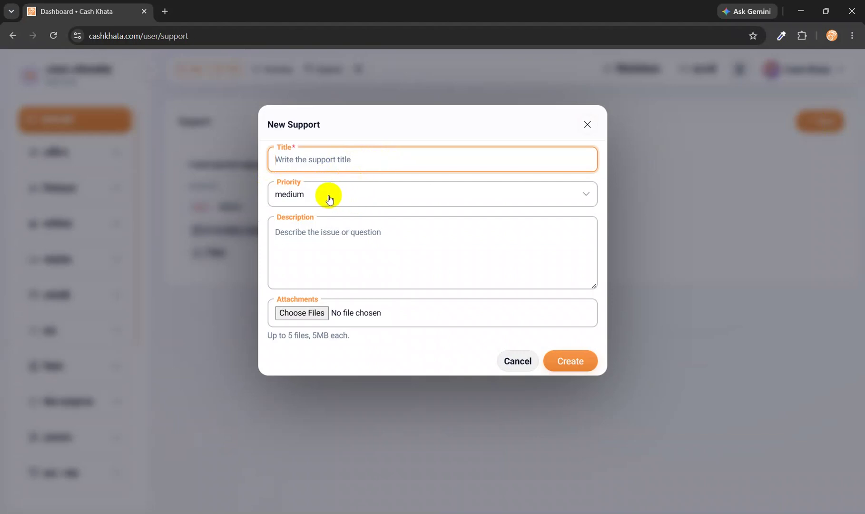
{"action": "left_click", "coordinate": [335, 241]}
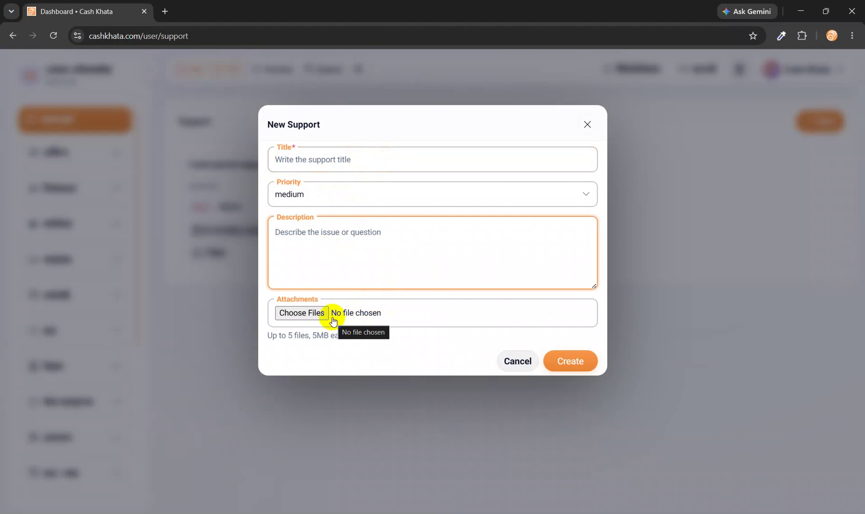
{"action": "left_click", "coordinate": [516, 363]}
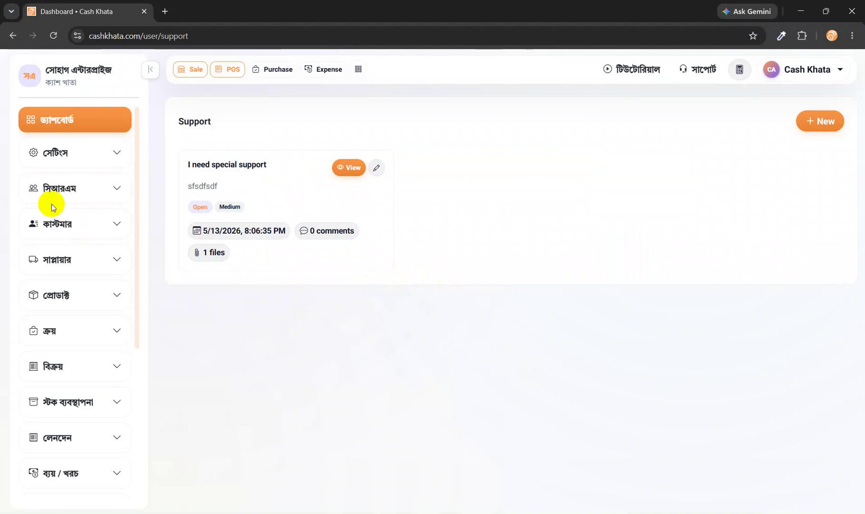
- Return to the dashboard and open the list of all sales invoices
{"action": "left_click", "coordinate": [79, 122]}
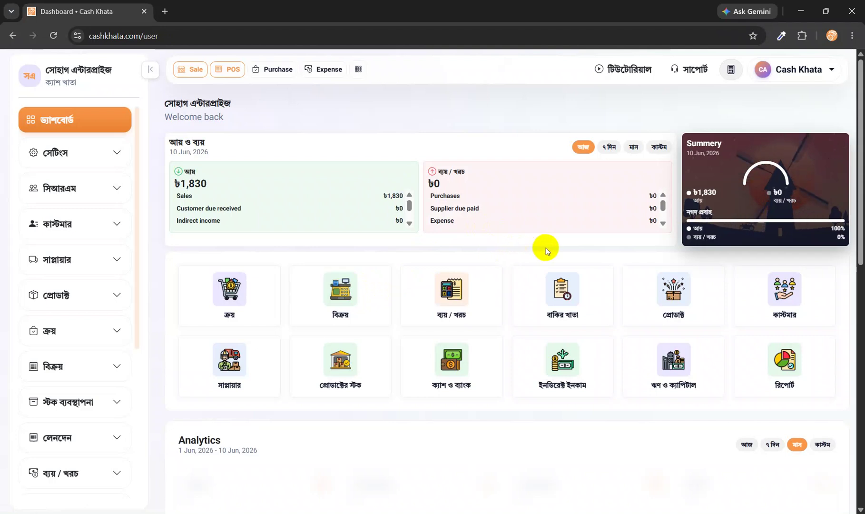
{"action": "scroll", "coordinate": [76, 280], "scroll_direction": "down", "scroll_amount": 3}
{"action": "left_click", "coordinate": [105, 255]}
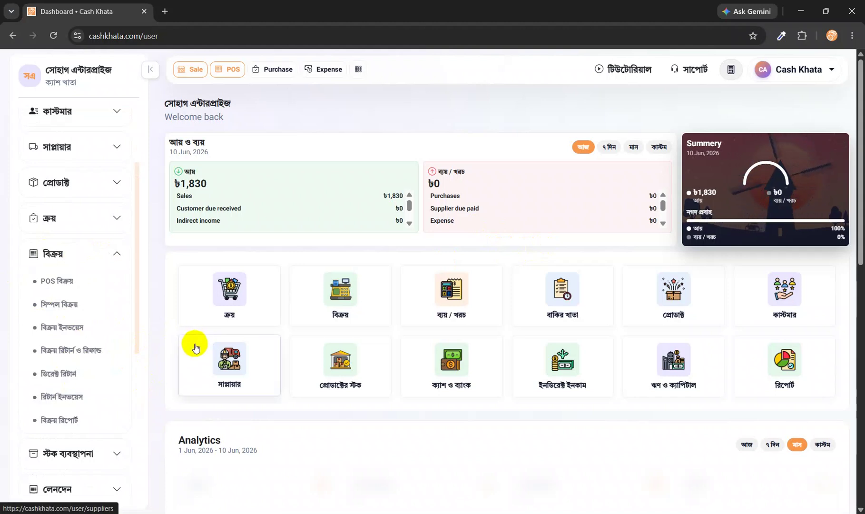
{"action": "left_click", "coordinate": [66, 332]}
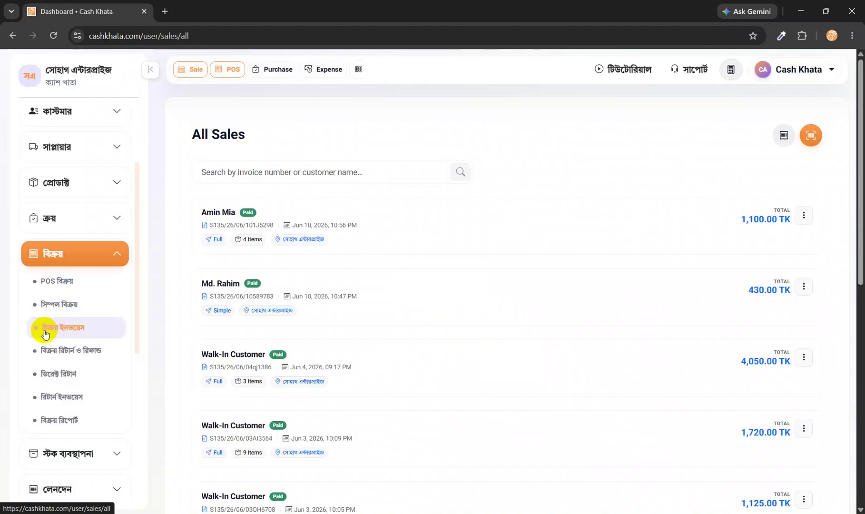
- View the receipt-style invoice of the newest sale in the list, look through it and close it
{"action": "left_click", "coordinate": [803, 217]}
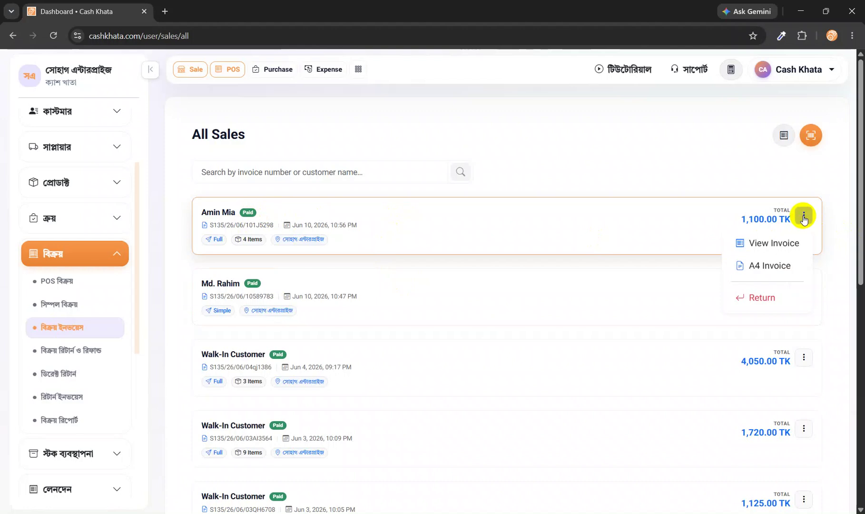
{"action": "left_click", "coordinate": [767, 244]}
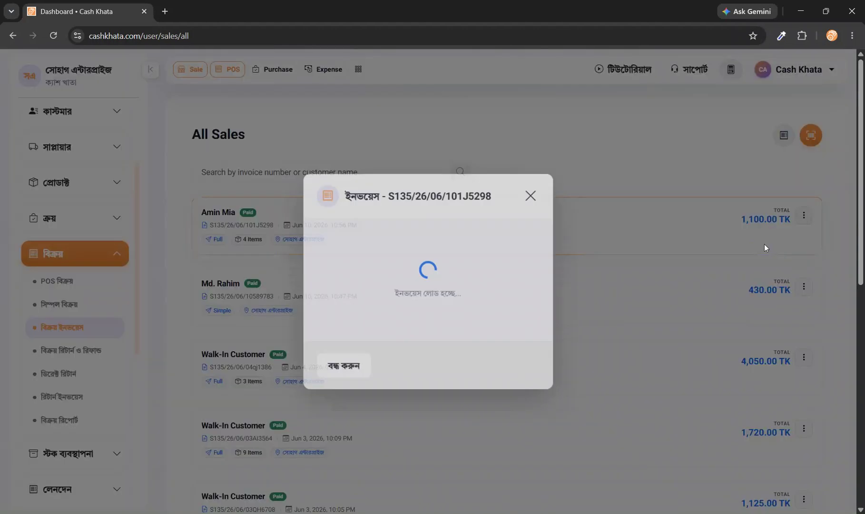
{"action": "scroll", "coordinate": [417, 270], "scroll_direction": "down", "scroll_amount": 2}
{"action": "scroll", "coordinate": [417, 278], "scroll_direction": "up", "scroll_amount": 2}
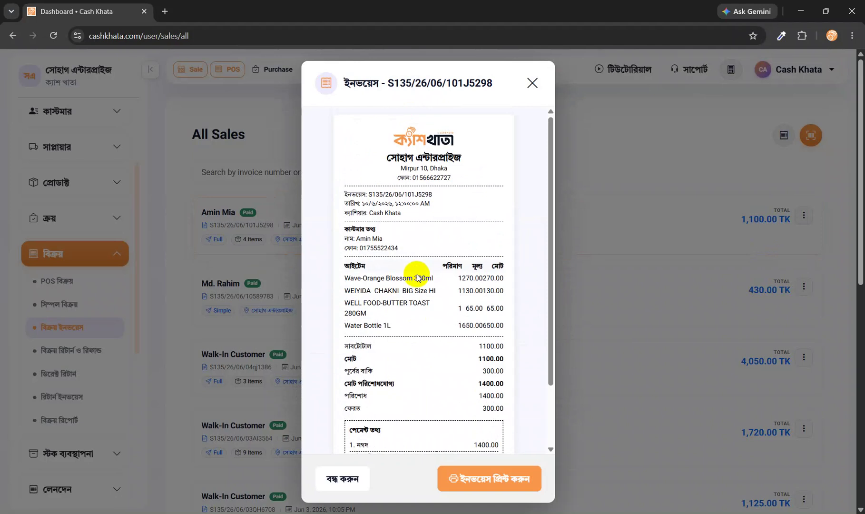
{"action": "scroll", "coordinate": [418, 278], "scroll_direction": "down", "scroll_amount": 2}
{"action": "left_click", "coordinate": [531, 84]}
- View the A4 invoice of the newest sale, examine its customer details, item table and payment section, and close it
{"action": "left_click", "coordinate": [802, 216]}
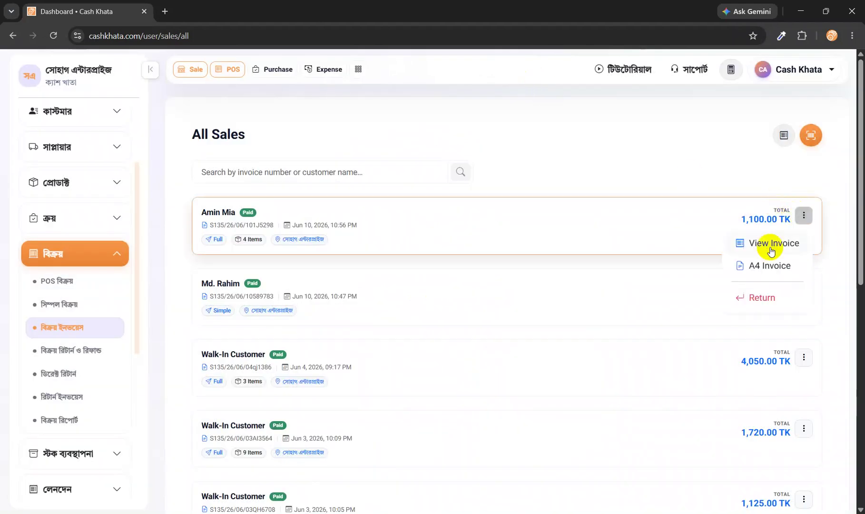
{"action": "left_click", "coordinate": [759, 266]}
{"action": "scroll", "coordinate": [477, 248], "scroll_direction": "down", "scroll_amount": 10}
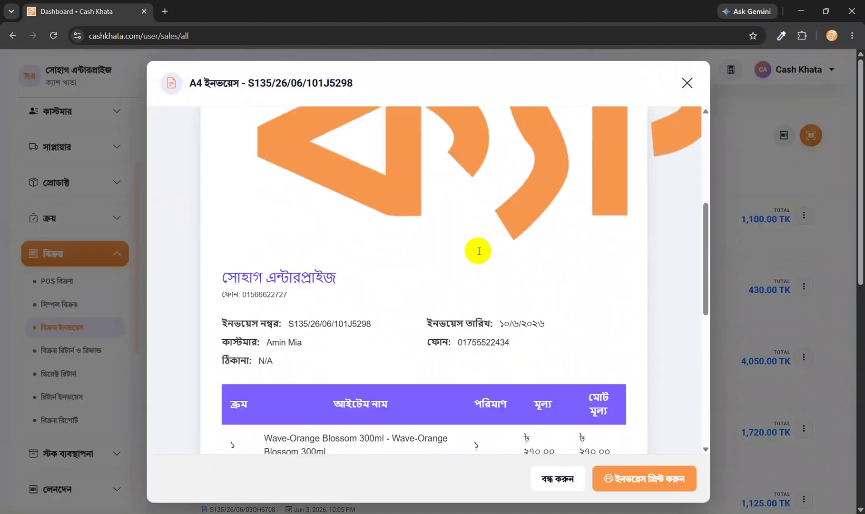
{"action": "scroll", "coordinate": [479, 250], "scroll_direction": "up", "scroll_amount": 5}
{"action": "scroll", "coordinate": [495, 238], "scroll_direction": "up", "scroll_amount": 3}
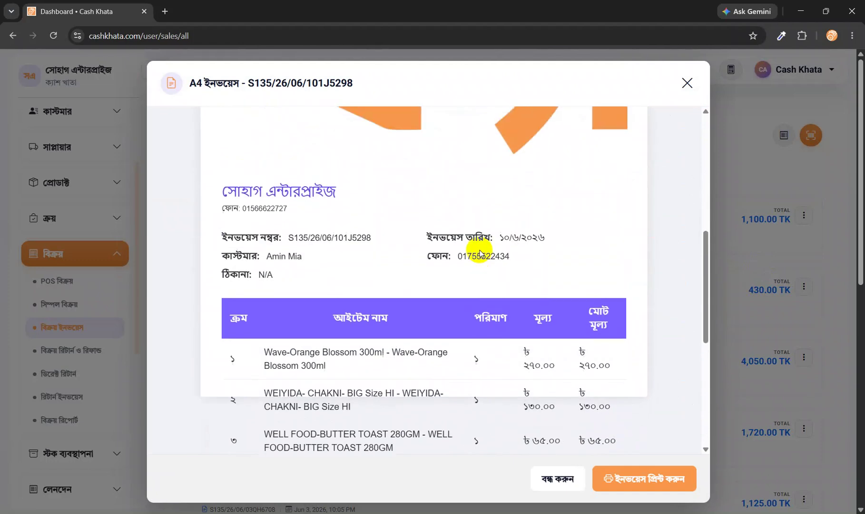
{"action": "scroll", "coordinate": [478, 248], "scroll_direction": "down", "scroll_amount": 3}
{"action": "scroll", "coordinate": [604, 167], "scroll_direction": "up", "scroll_amount": 3}
{"action": "scroll", "coordinate": [605, 168], "scroll_direction": "down", "scroll_amount": 3}
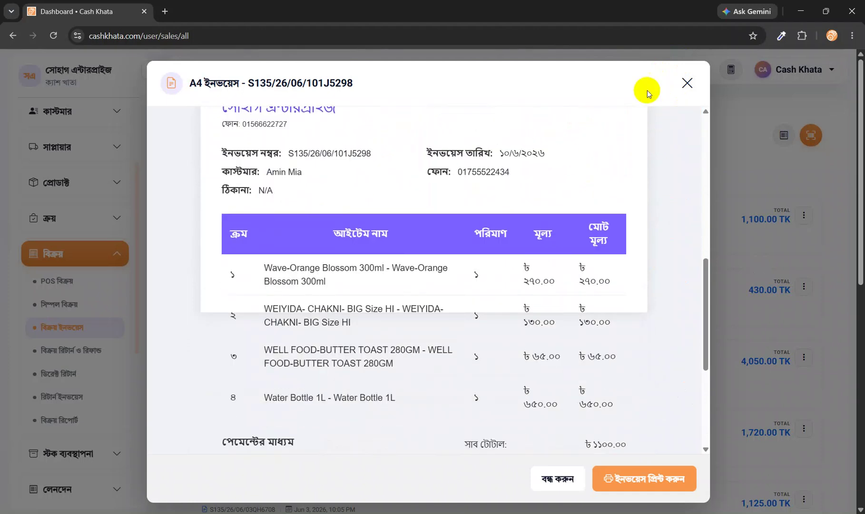
{"action": "left_click", "coordinate": [687, 83]}
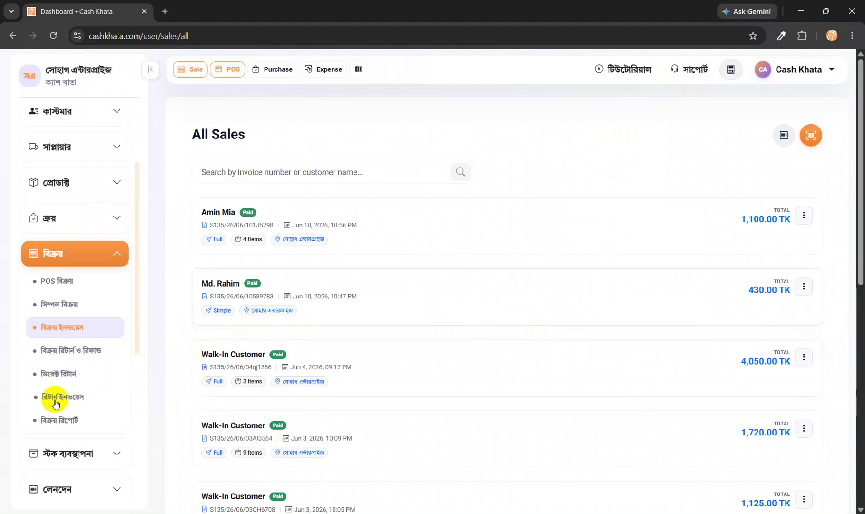
- Open the sales report
{"action": "left_click", "coordinate": [61, 420]}
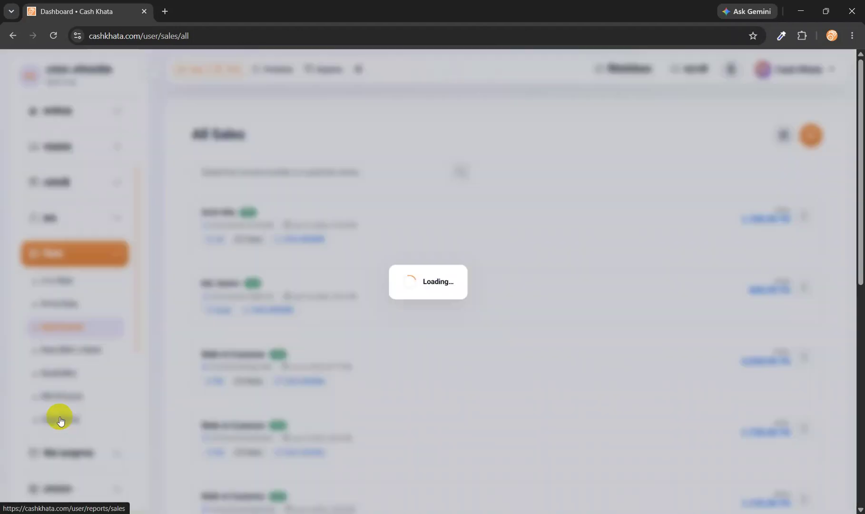